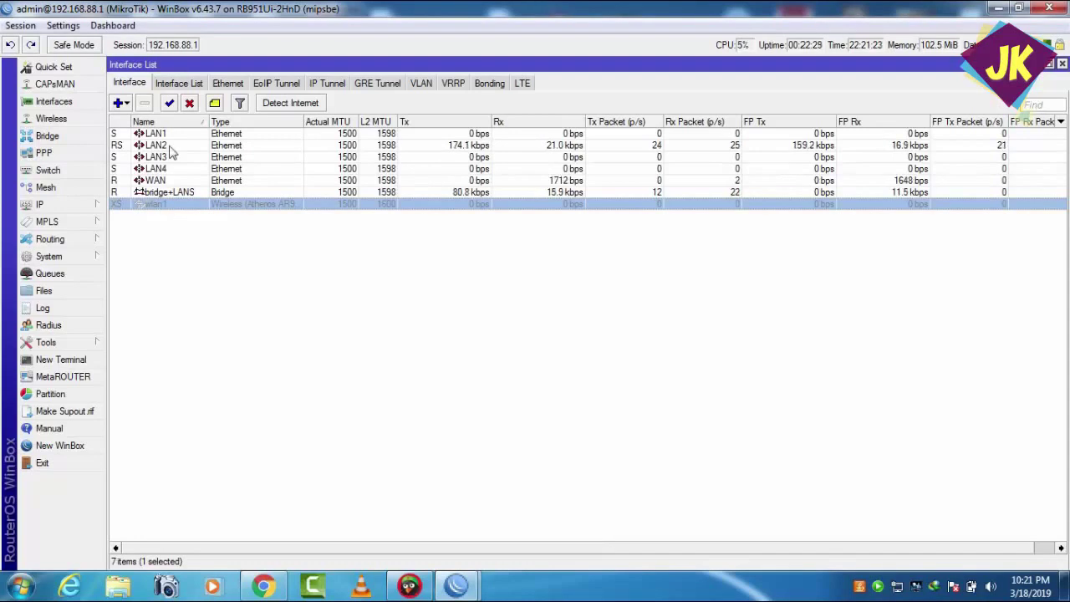
- Enable wlan1 and confirm its wireless mode stays station
{"action": "left_click", "coordinate": [169, 103]}
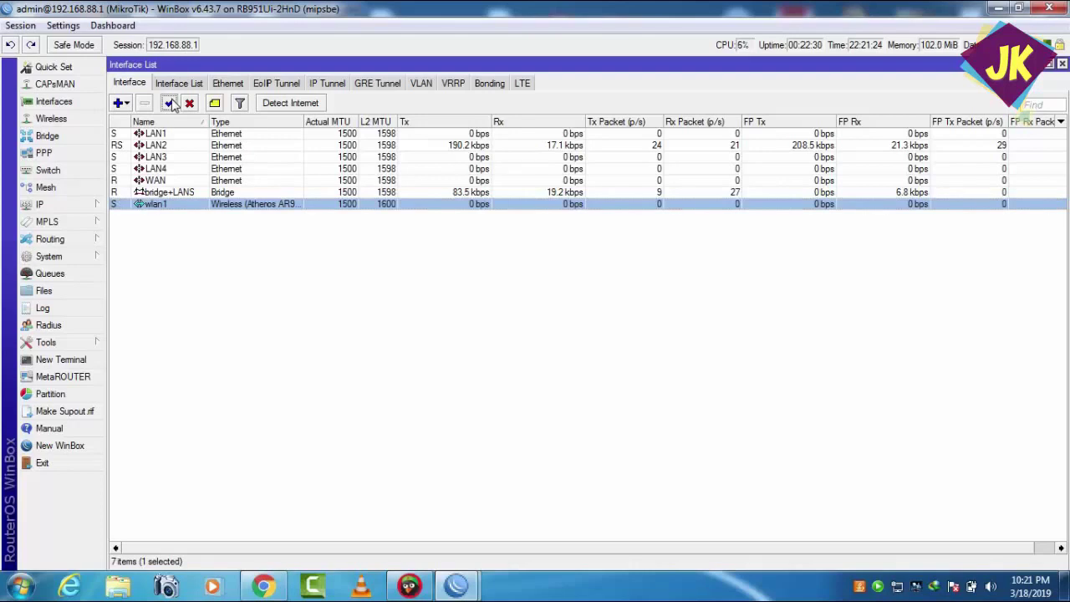
{"action": "double_click", "coordinate": [157, 206]}
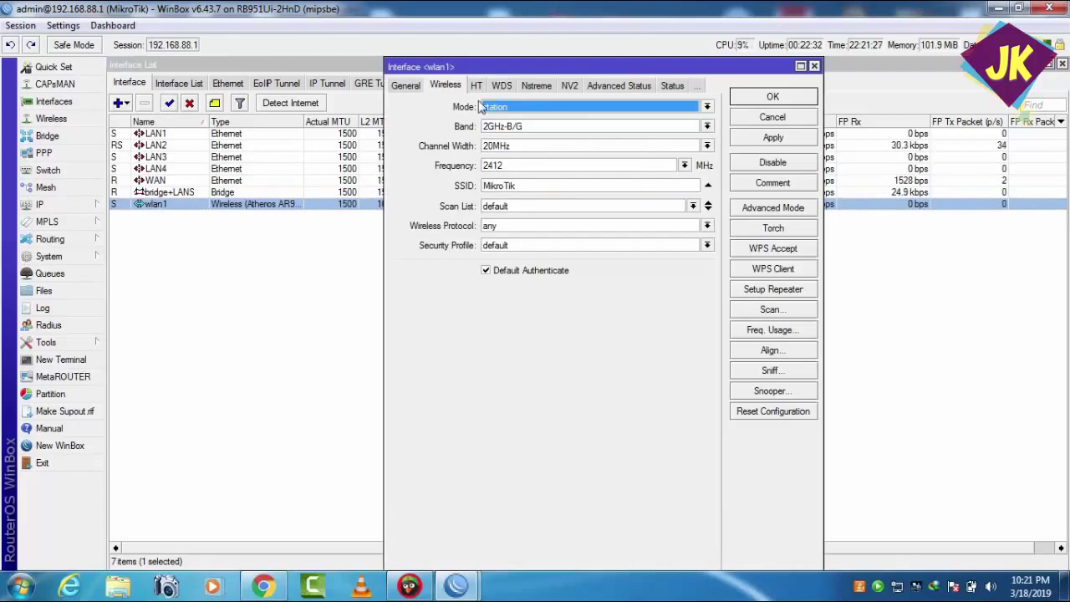
{"action": "left_click_drag", "start_coordinate": [481, 64], "coordinate": [388, 61]}
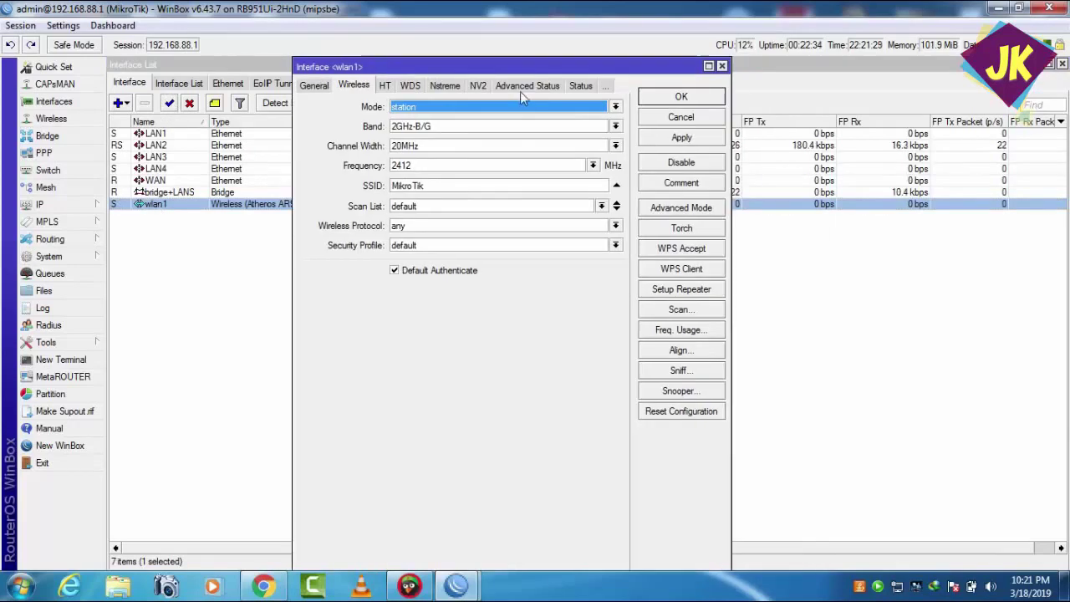
{"action": "left_click", "coordinate": [619, 109]}
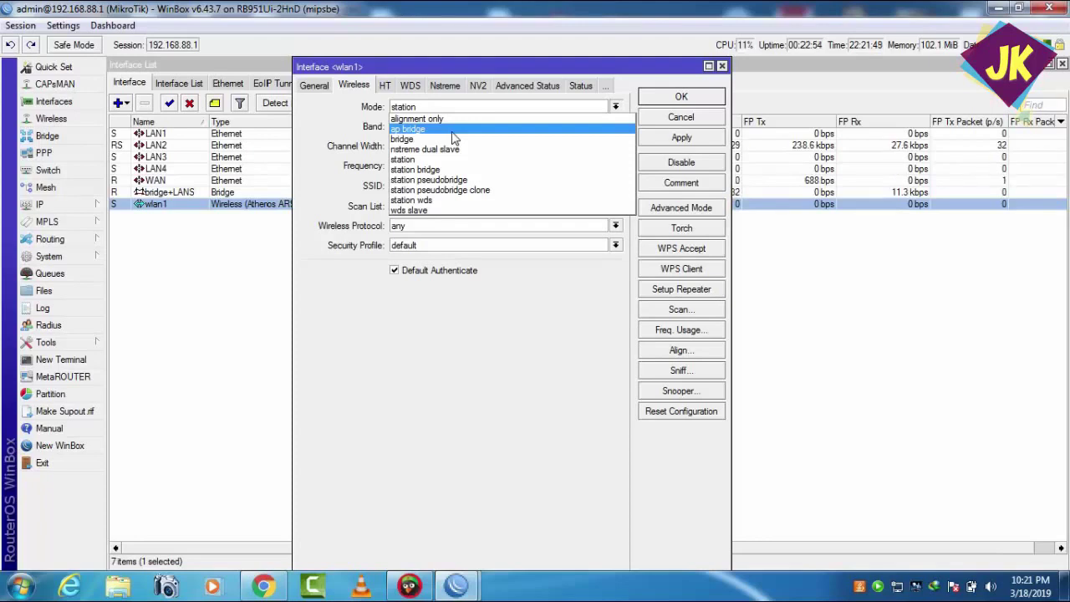
{"action": "left_click", "coordinate": [681, 115]}
{"action": "left_click", "coordinate": [679, 99]}
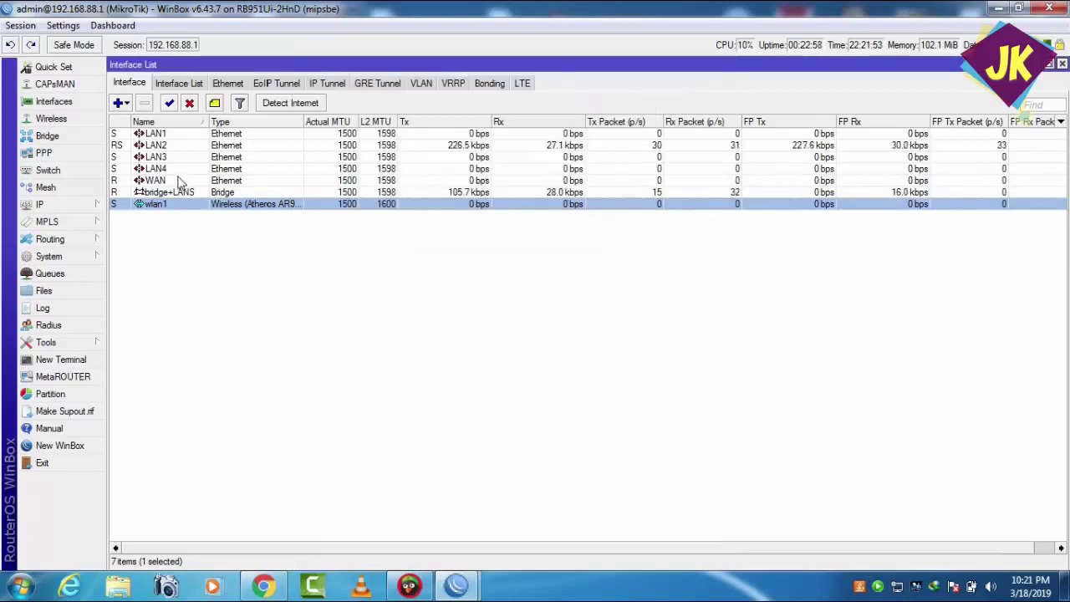
{"action": "double_click", "coordinate": [151, 206]}
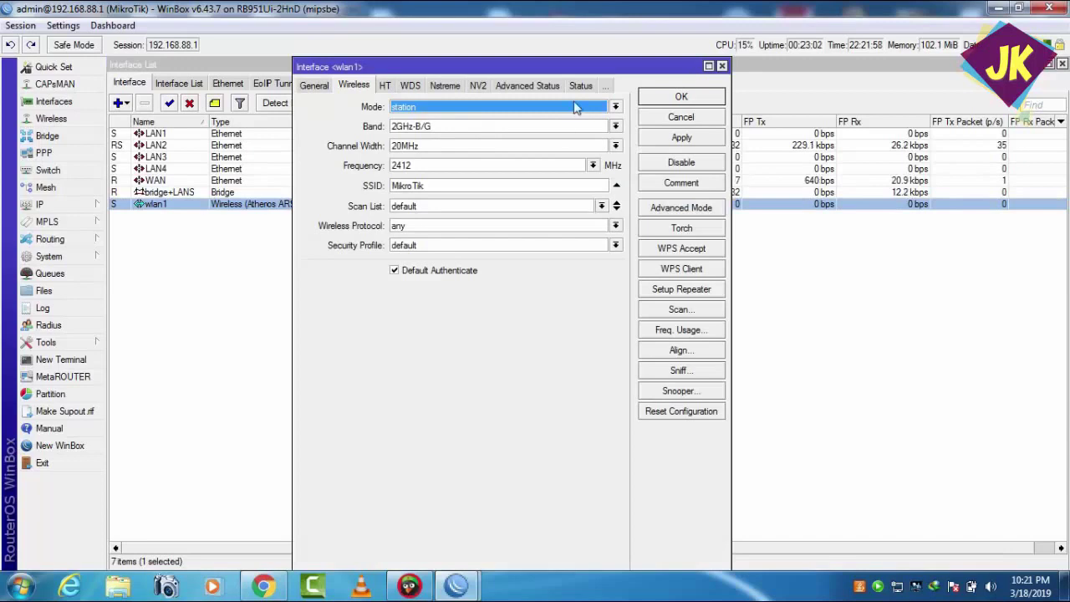
{"action": "left_click", "coordinate": [681, 98]}
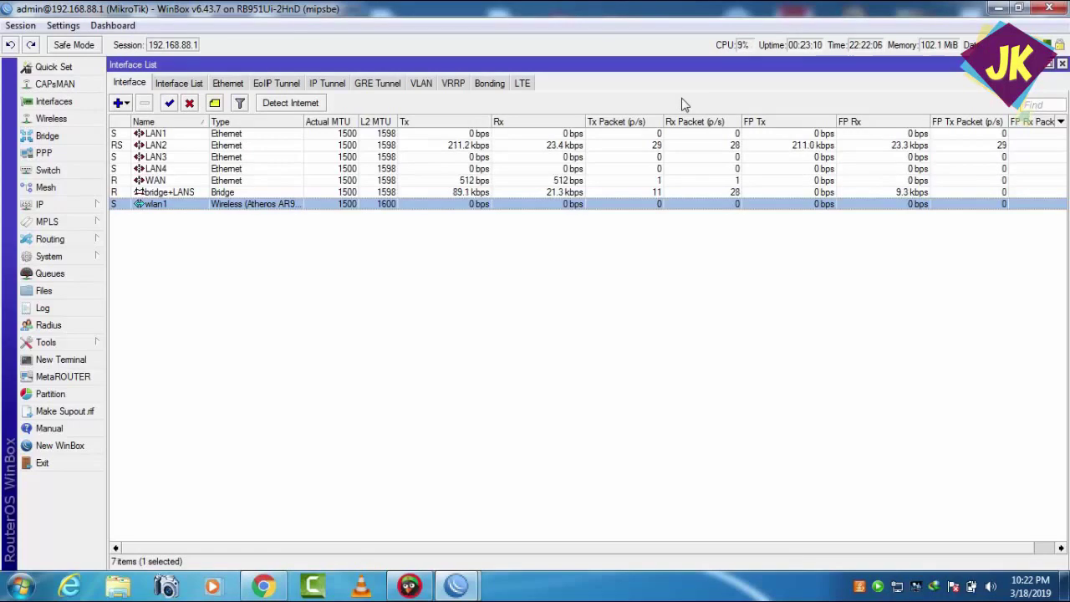
- Remove the existing wlan1 entry from the bridge Ports list
{"action": "left_click", "coordinate": [37, 137]}
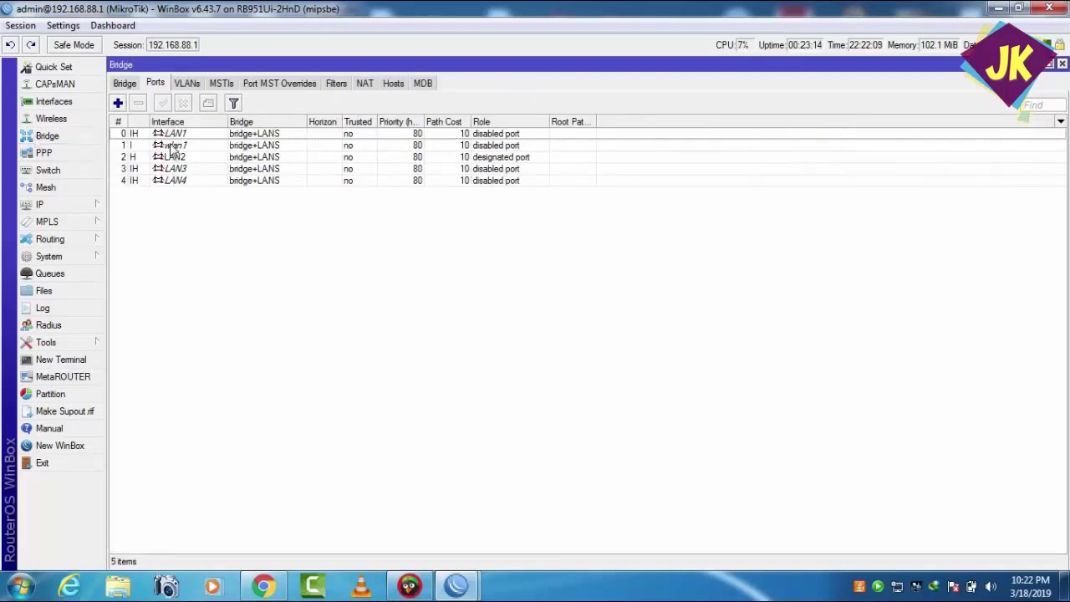
{"action": "left_click", "coordinate": [172, 147]}
{"action": "left_click", "coordinate": [138, 103]}
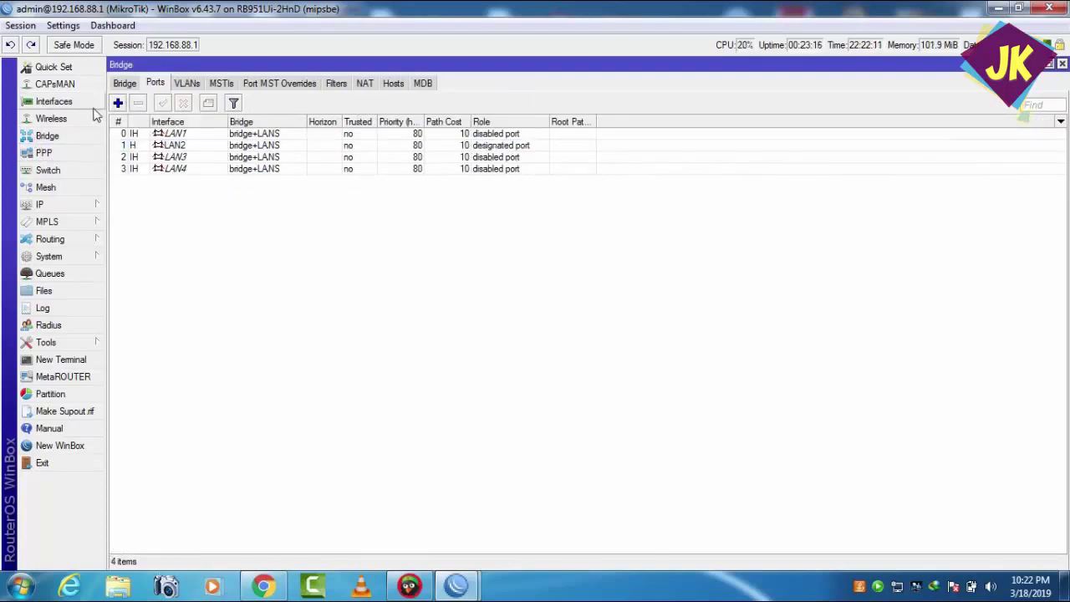
{"action": "left_click", "coordinate": [126, 84]}
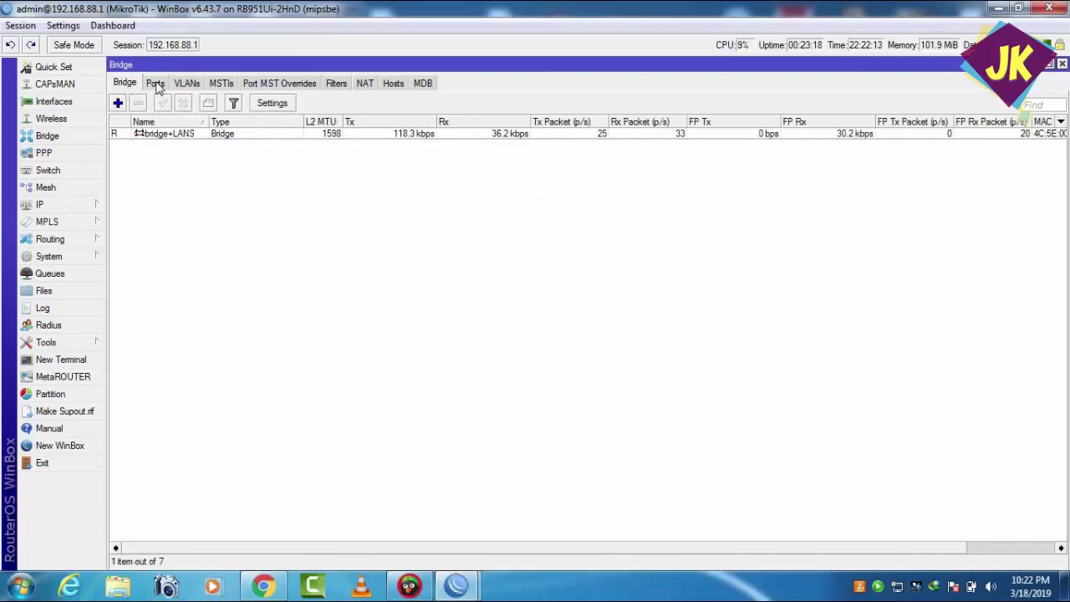
{"action": "left_click", "coordinate": [156, 83]}
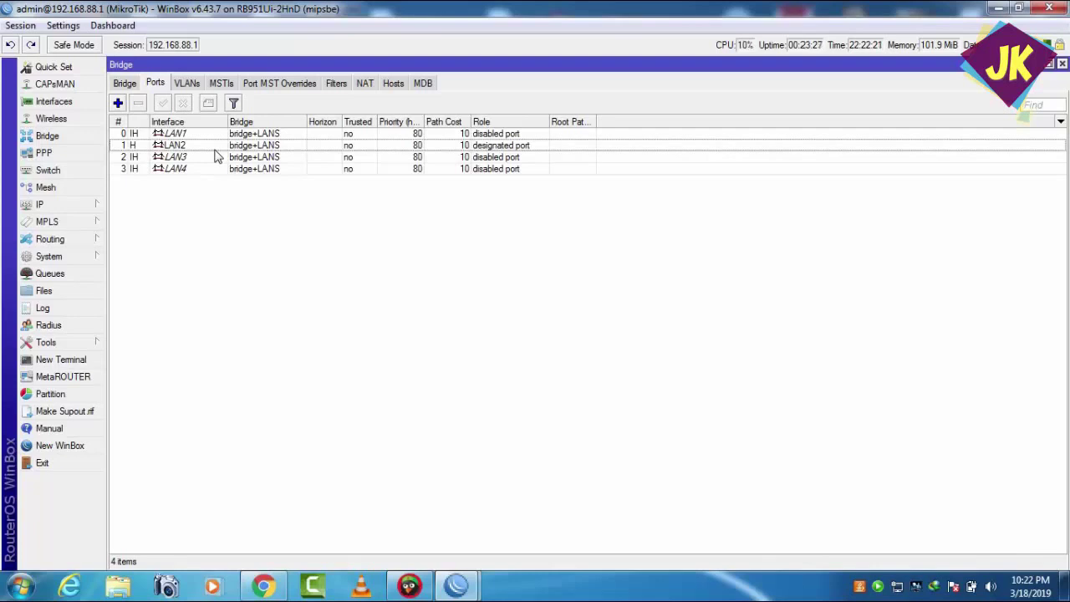
- Add wlan1 as a new port of bridge+LANS, then go back to the Interface list
{"action": "left_click", "coordinate": [117, 102]}
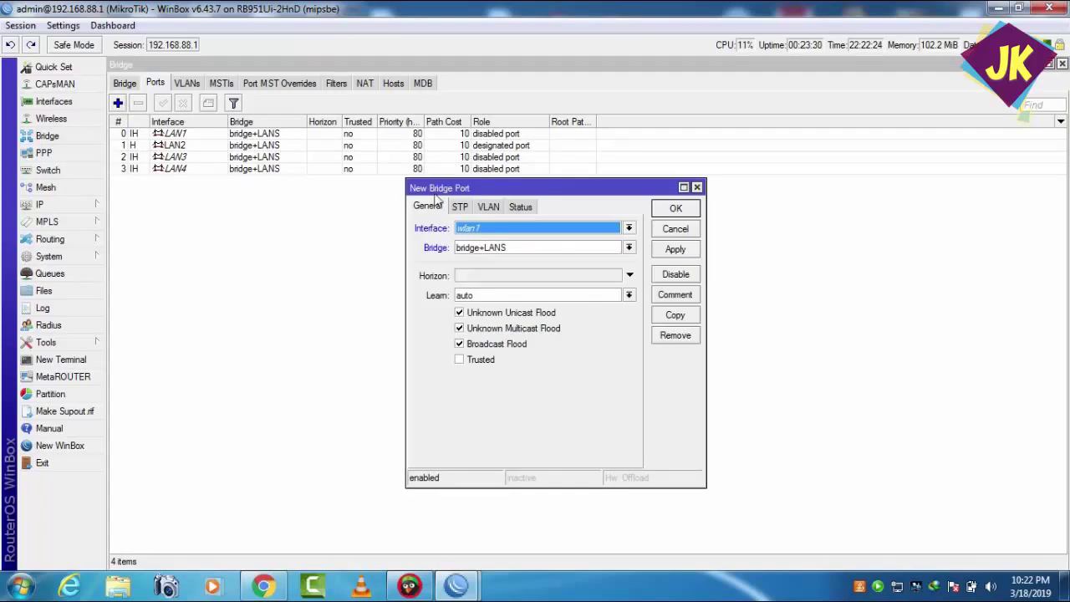
{"action": "left_click", "coordinate": [628, 228]}
{"action": "left_click", "coordinate": [628, 227]}
{"action": "left_click", "coordinate": [677, 249]}
{"action": "left_click", "coordinate": [673, 209]}
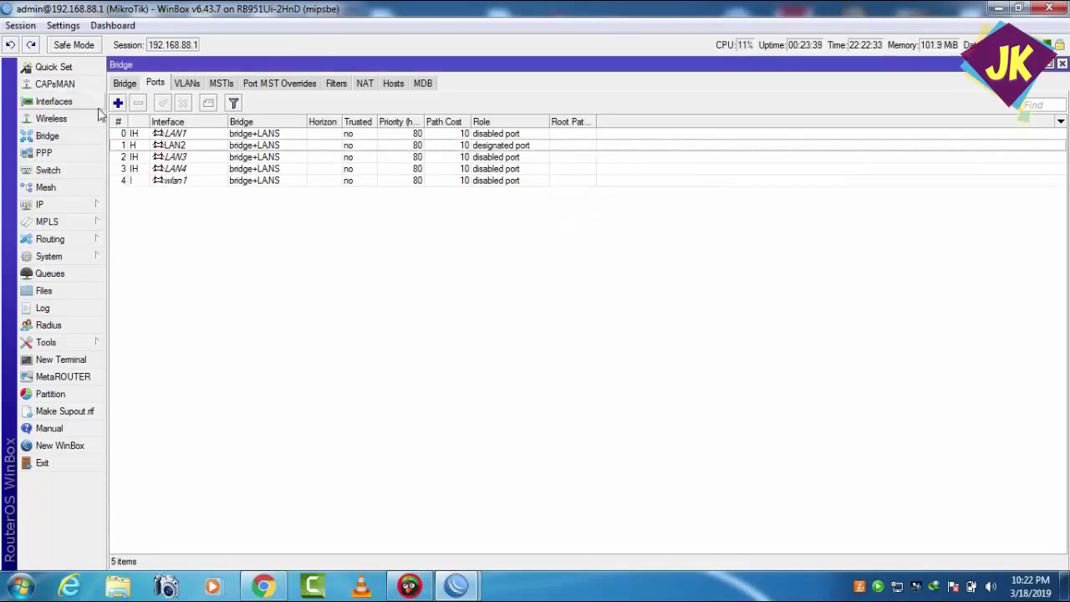
{"action": "left_click", "coordinate": [53, 101]}
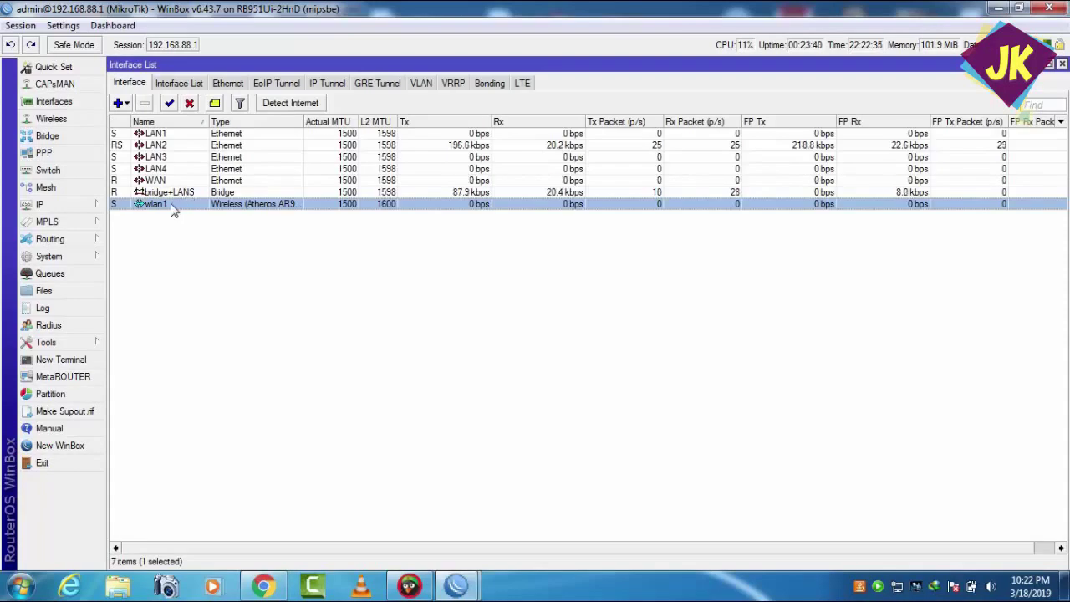
- Change wlan1's Name to 'wifi' in its General settings, apply and close
{"action": "double_click", "coordinate": [155, 204]}
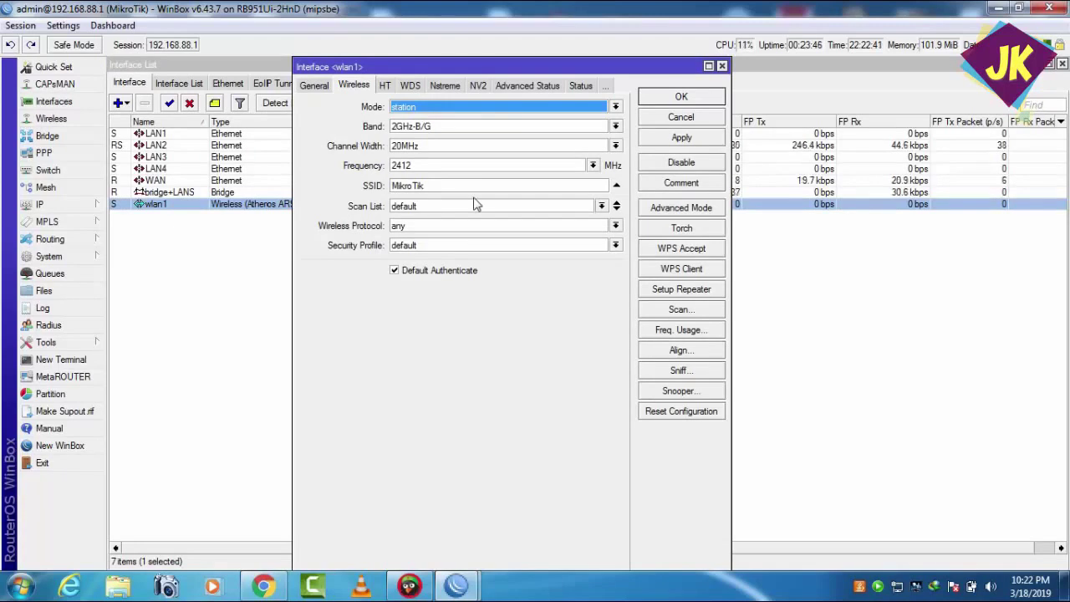
{"action": "left_click", "coordinate": [313, 86]}
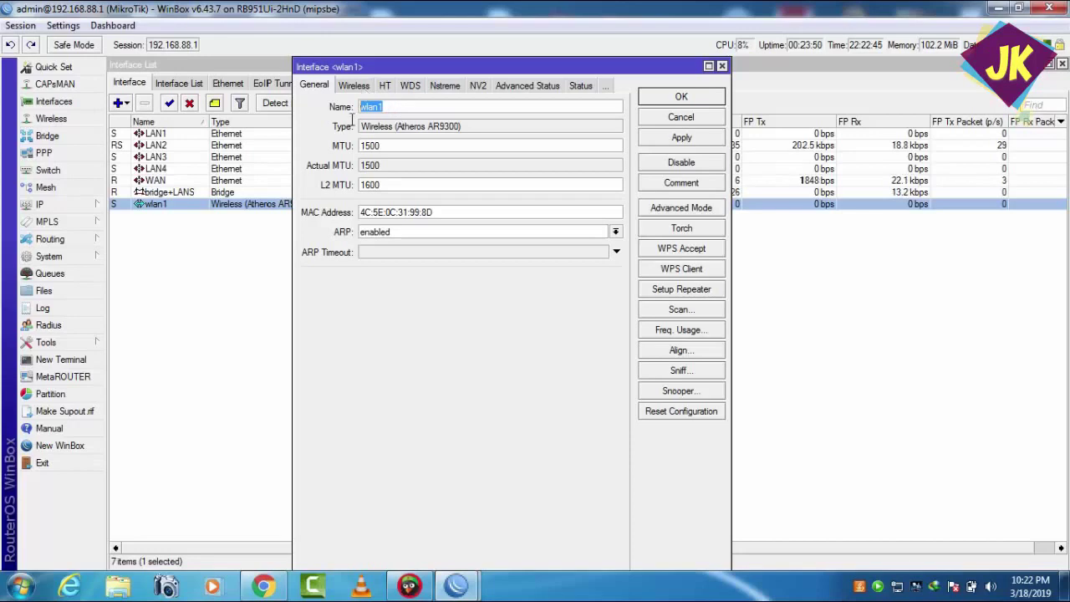
{"action": "type", "text": "wi"}
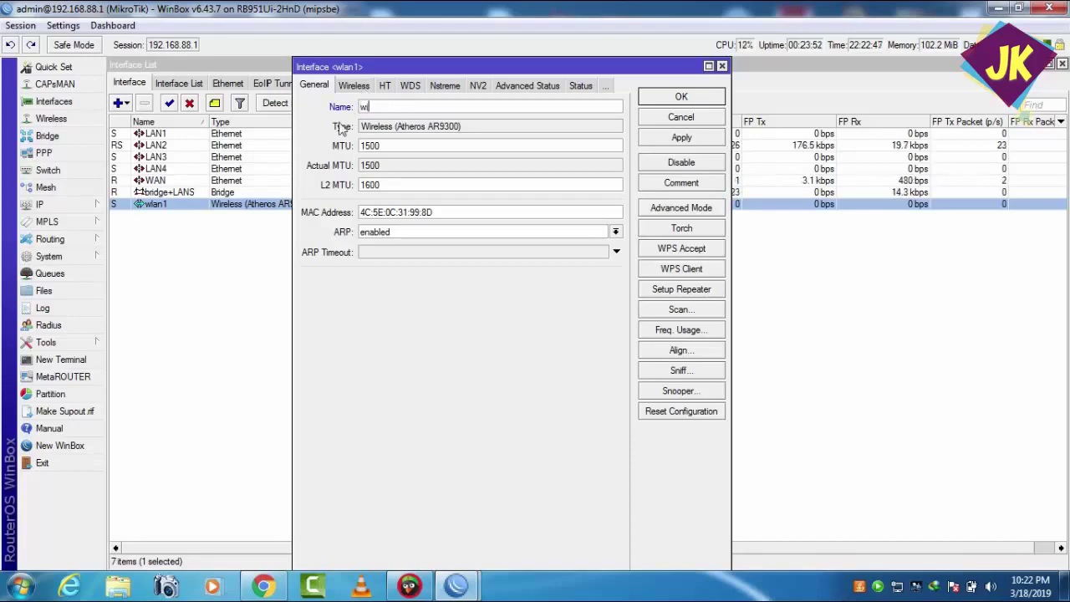
{"action": "type", "text": "fi"}
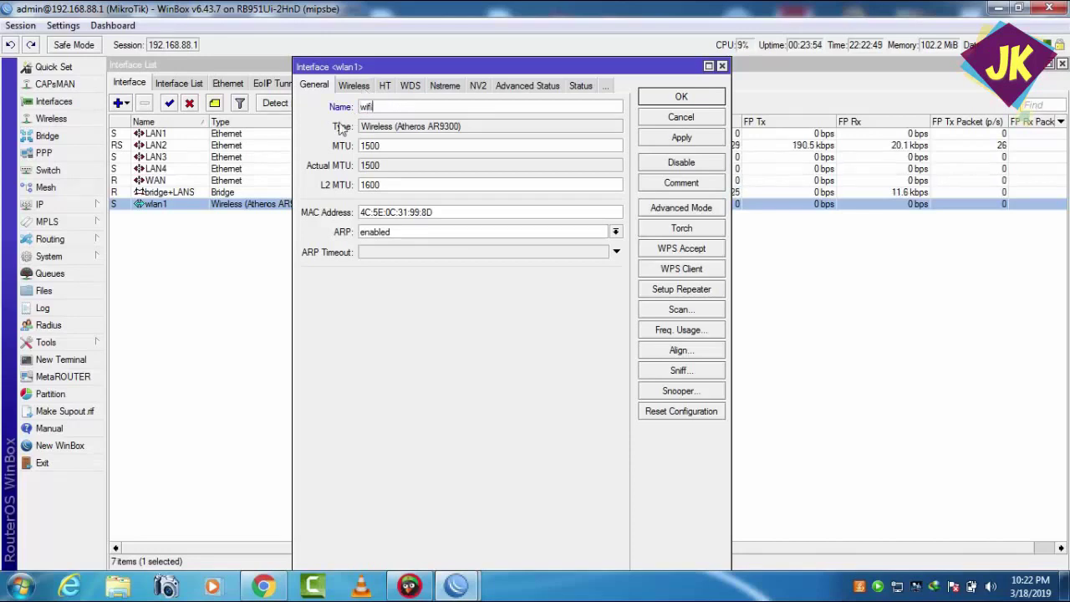
{"action": "left_click", "coordinate": [661, 138]}
{"action": "left_click", "coordinate": [659, 97]}
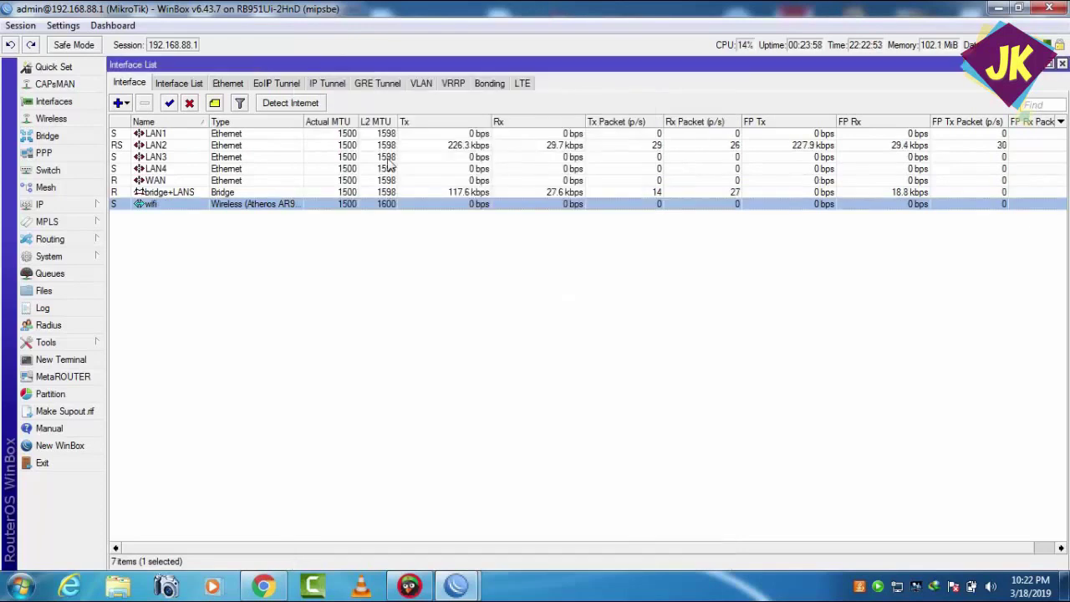
- In the wifi interface's Wireless settings, switch Mode from station to ap bridge
{"action": "double_click", "coordinate": [160, 210]}
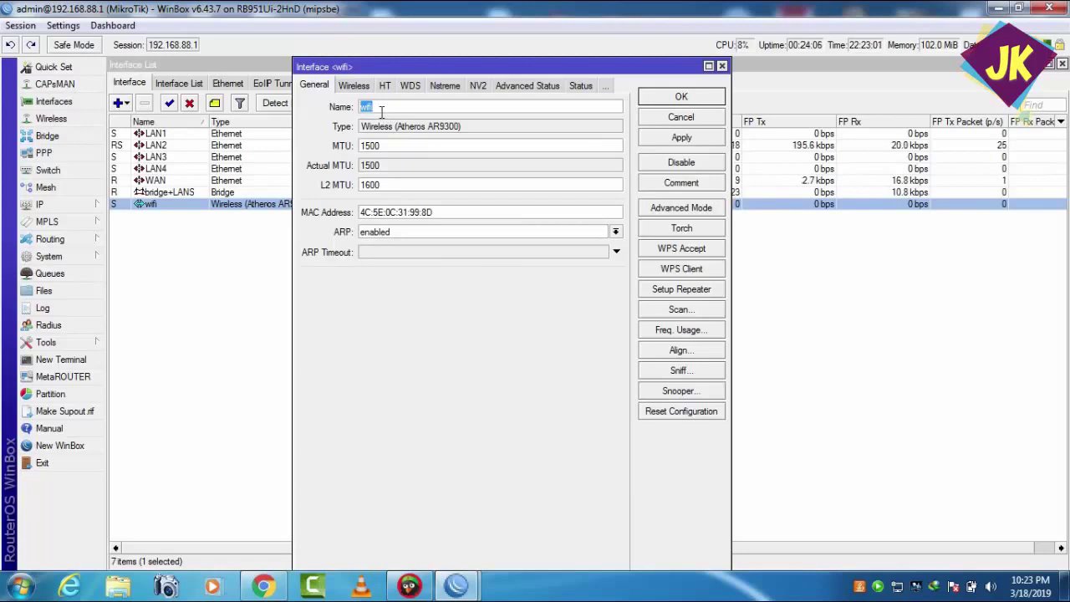
{"action": "left_click", "coordinate": [351, 87]}
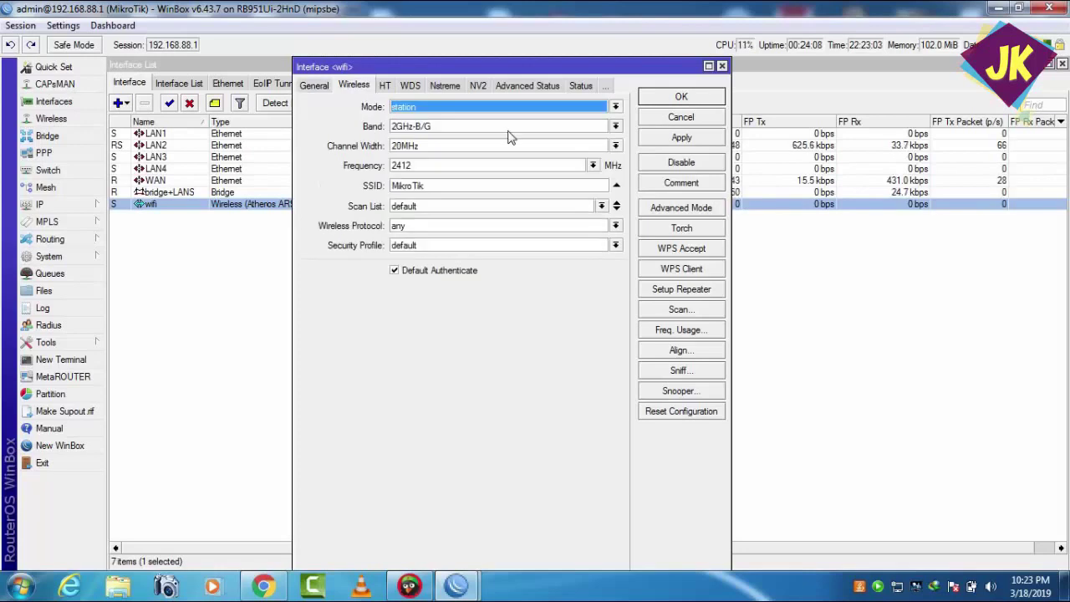
{"action": "left_click", "coordinate": [616, 107]}
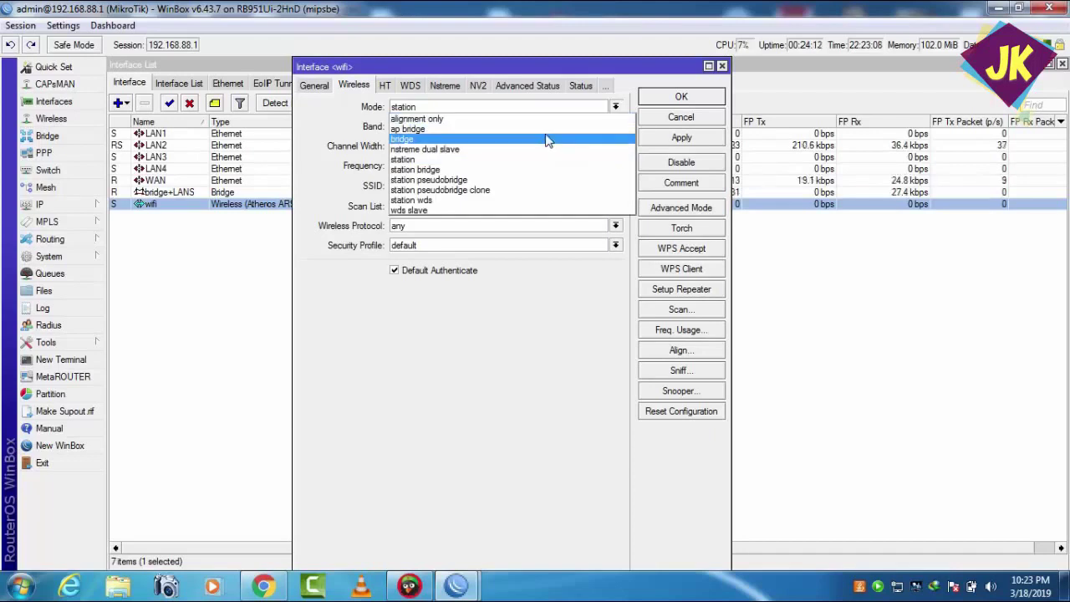
{"action": "left_click", "coordinate": [462, 129]}
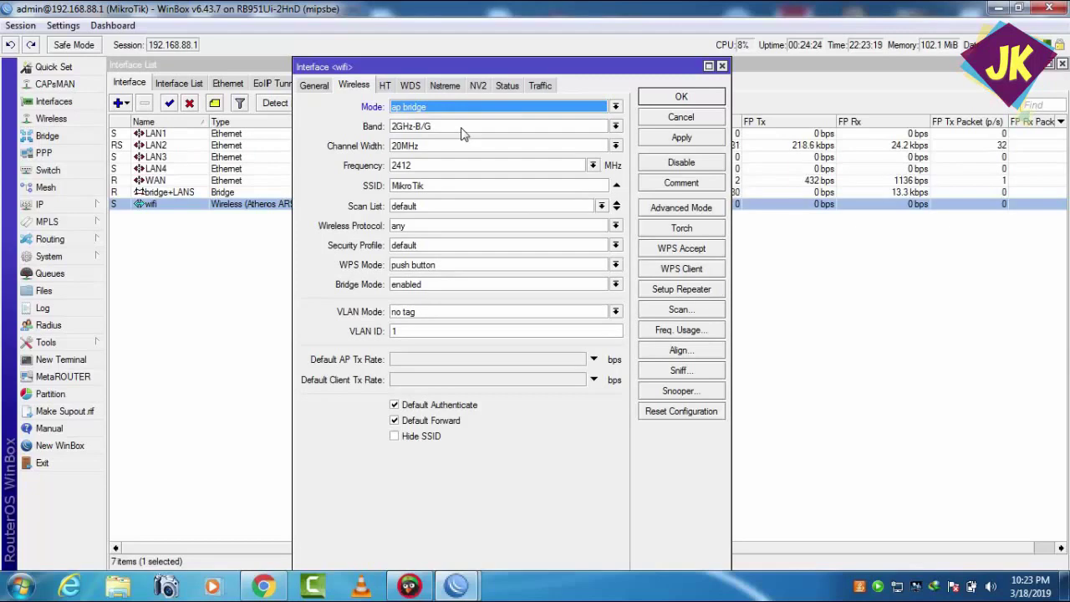
- Keep 20MHz width and 2412 frequency, and extend the SSID to MikroTik-wifi
{"action": "left_click", "coordinate": [616, 146]}
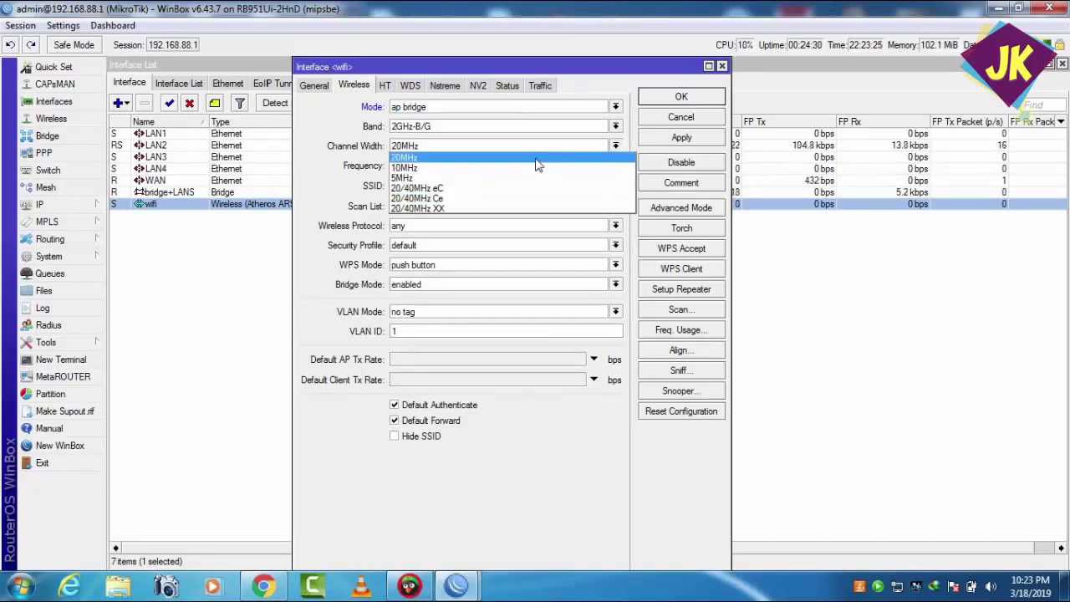
{"action": "left_click", "coordinate": [537, 158]}
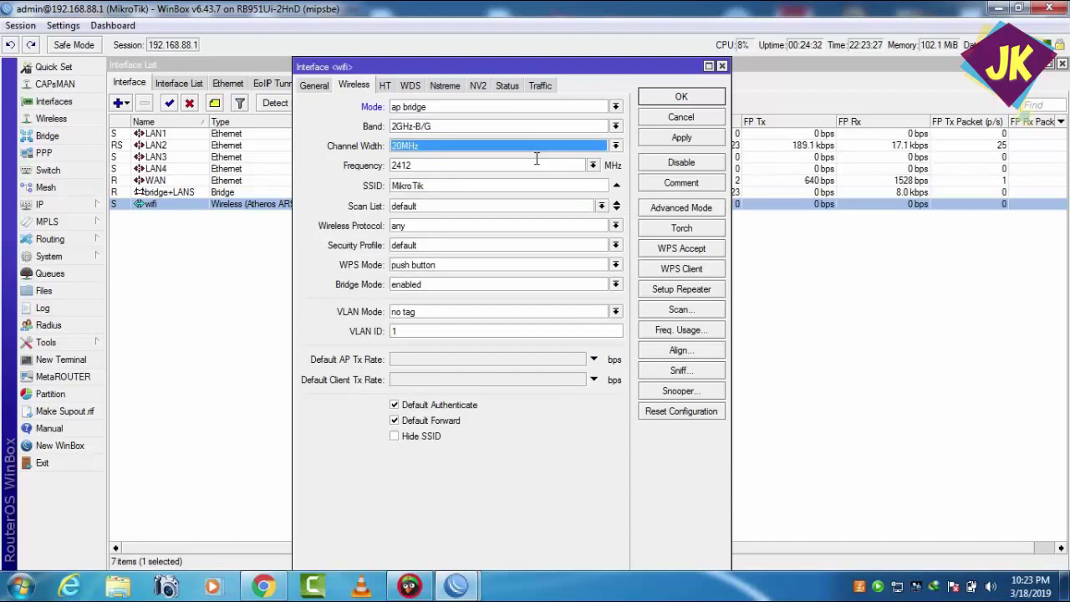
{"action": "left_click", "coordinate": [593, 165]}
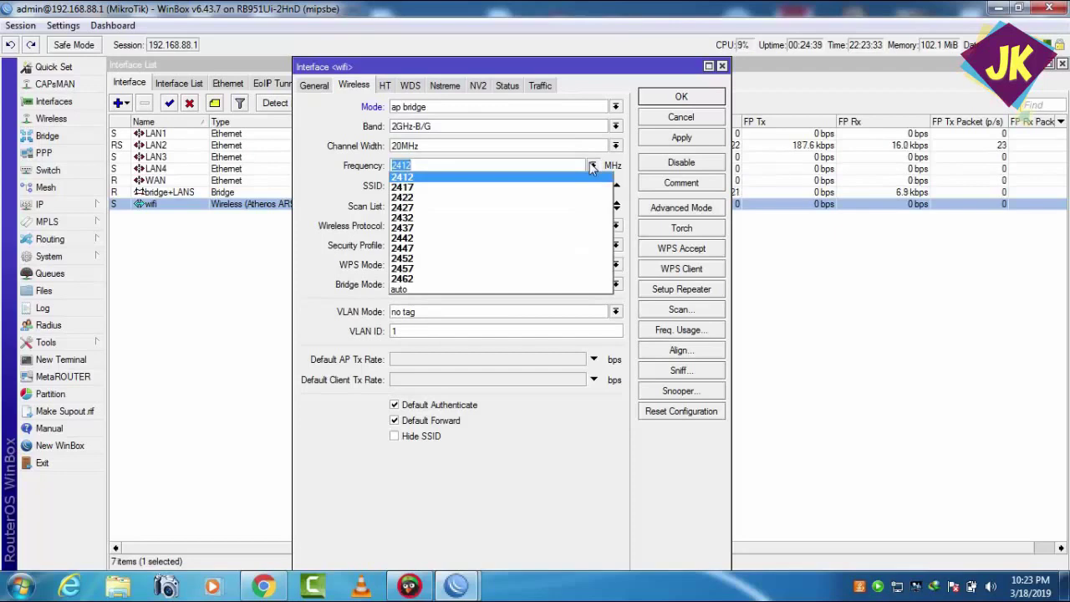
{"action": "left_click", "coordinate": [591, 167]}
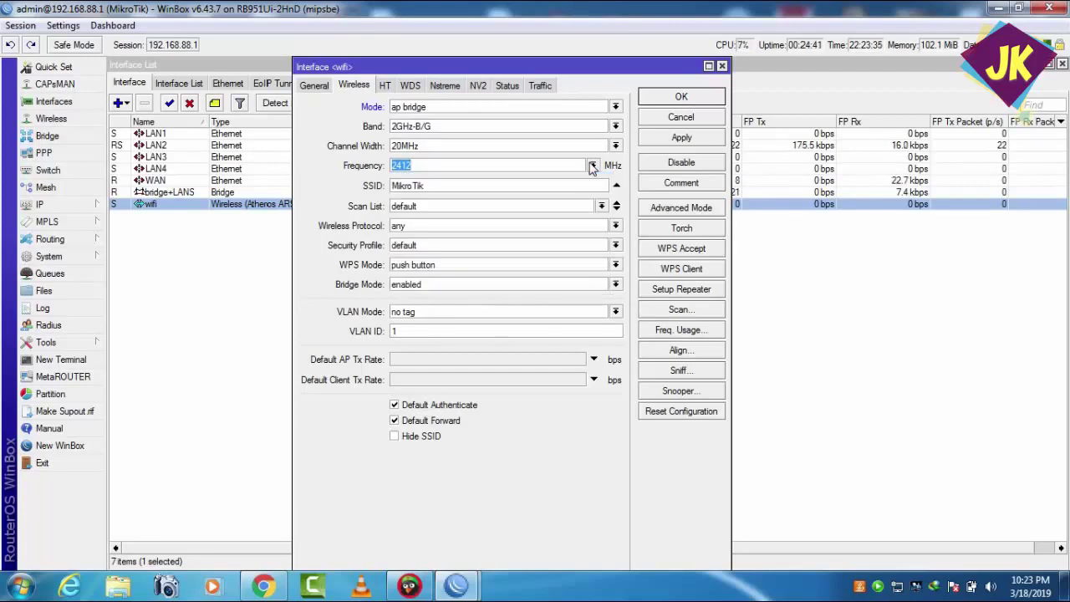
{"action": "double_click", "coordinate": [543, 185]}
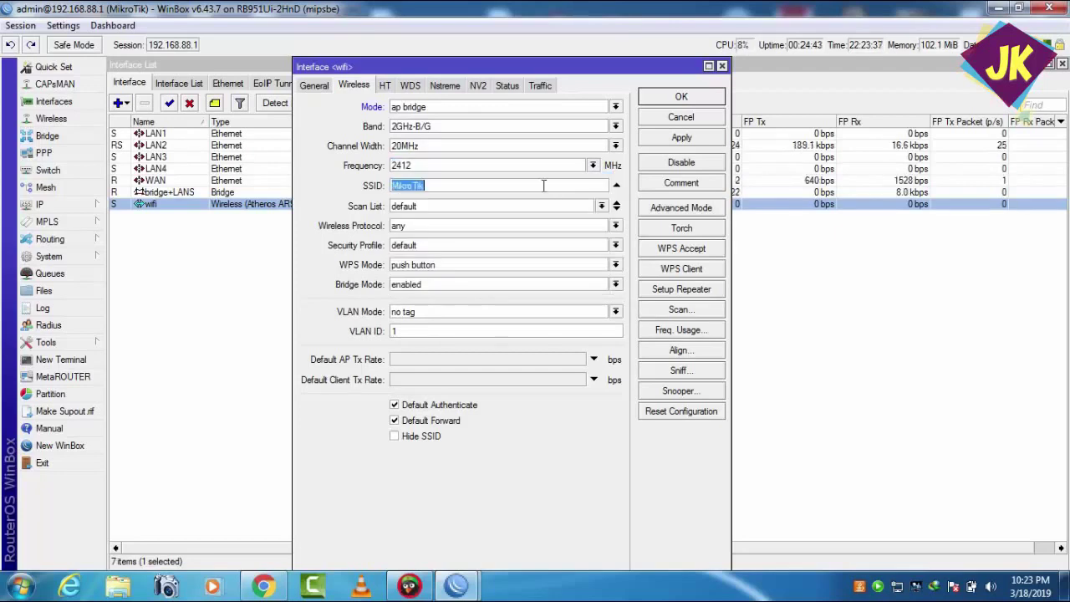
{"action": "left_click", "coordinate": [543, 185]}
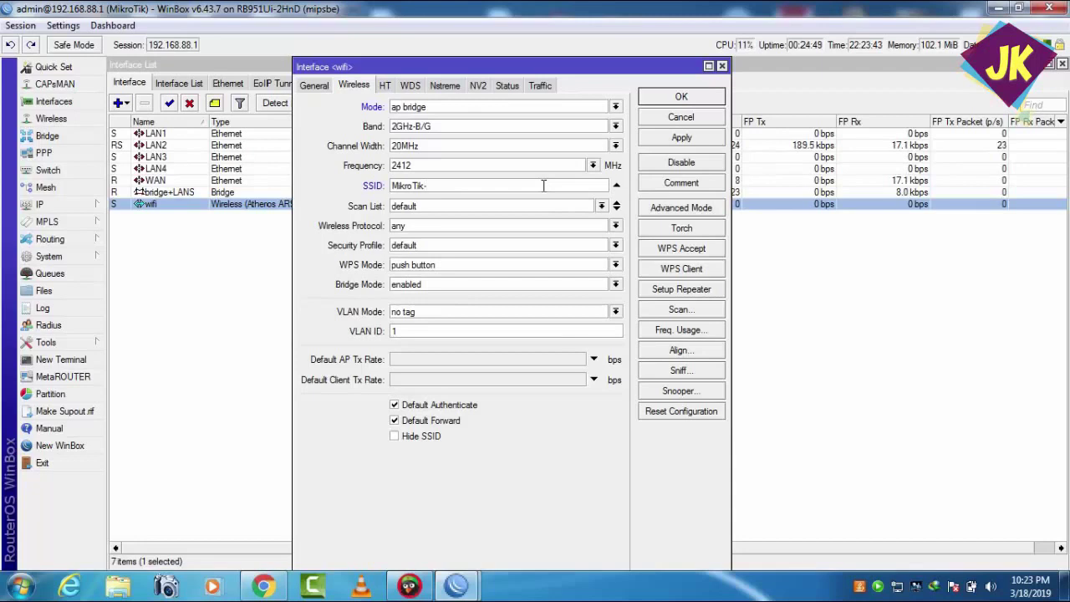
{"action": "type", "text": "ifi"}
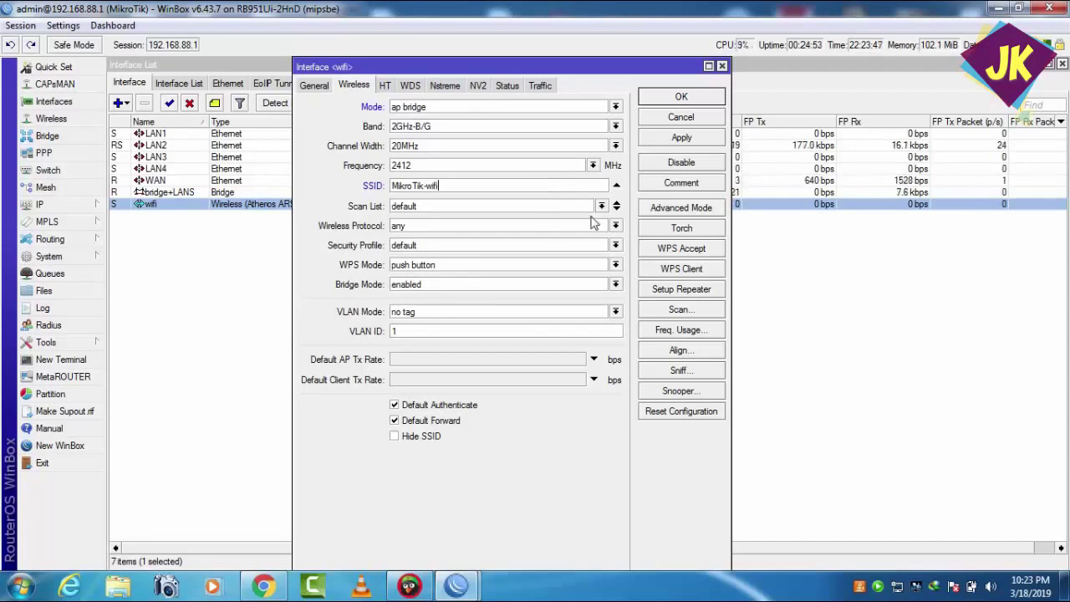
- Keep WPS push button and the default security profile, then apply and close
{"action": "left_click", "coordinate": [616, 266]}
{"action": "left_click", "coordinate": [615, 266]}
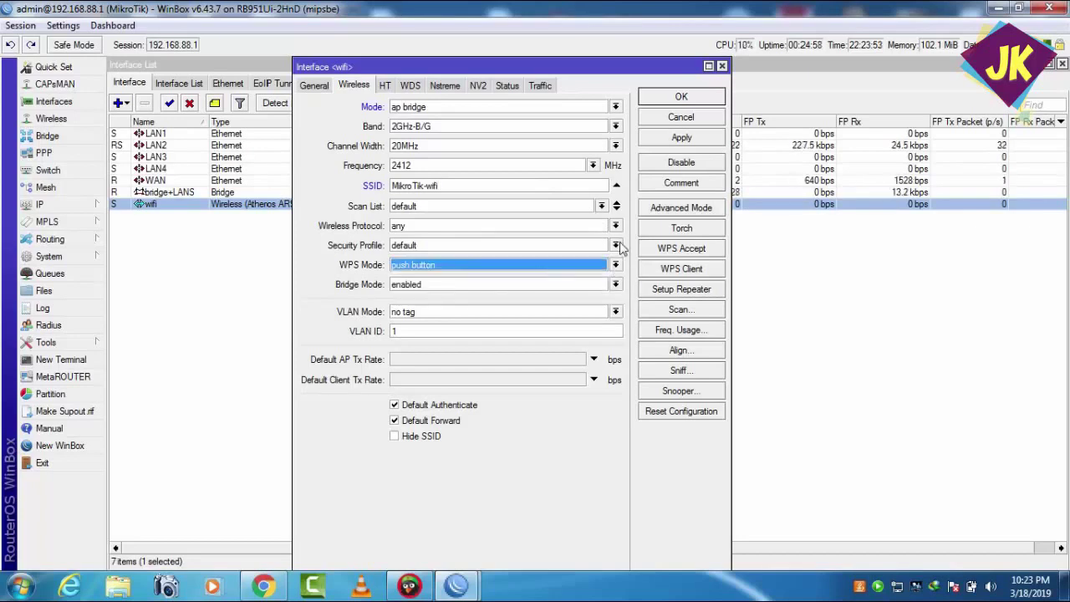
{"action": "left_click", "coordinate": [616, 245]}
{"action": "left_click", "coordinate": [616, 245]}
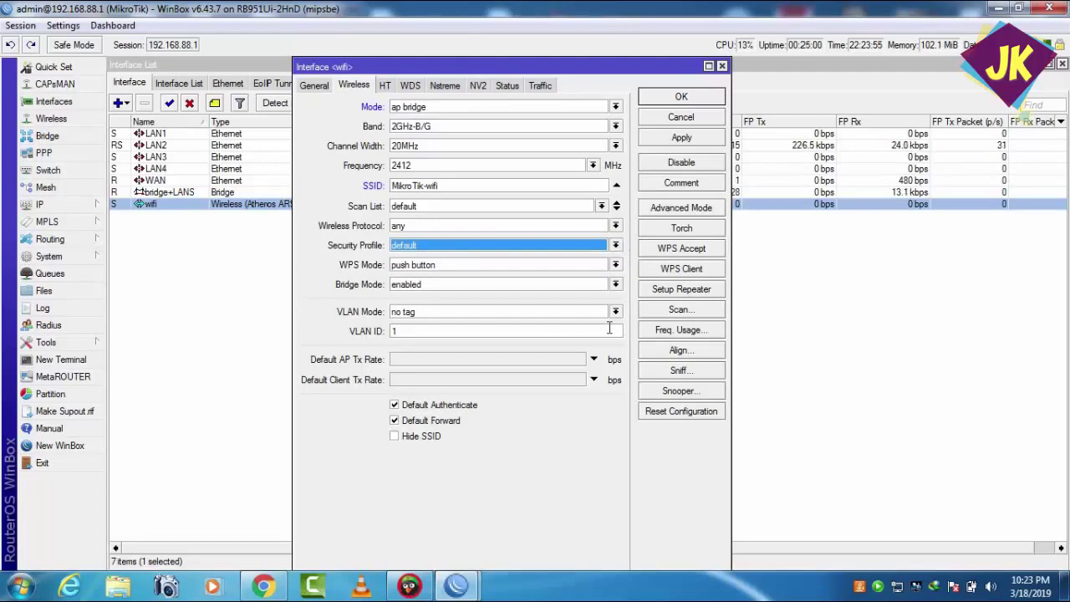
{"action": "left_click", "coordinate": [615, 267]}
{"action": "left_click", "coordinate": [615, 266]}
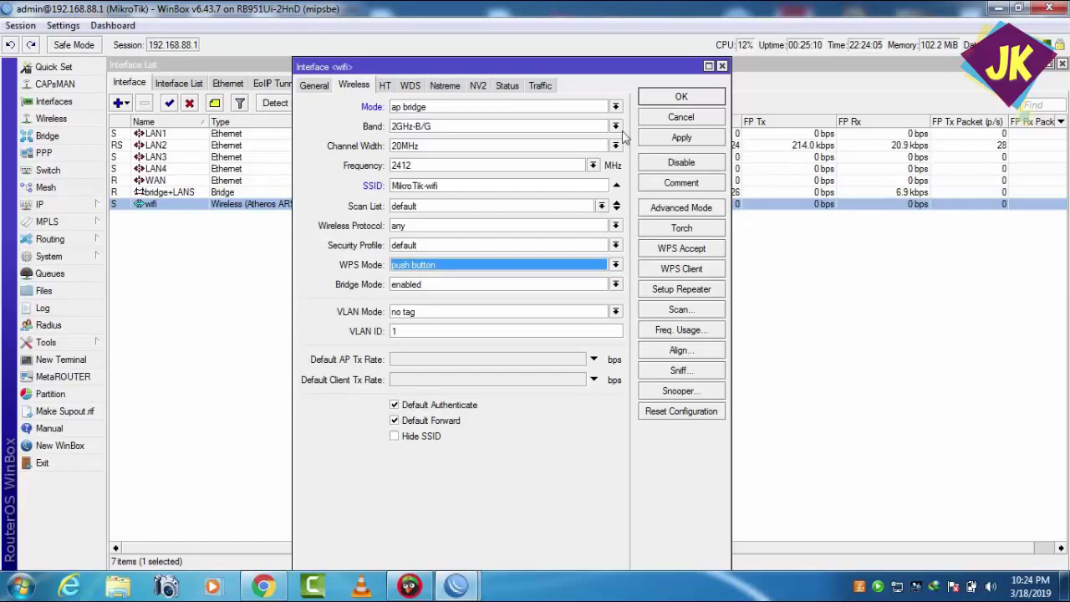
{"action": "left_click", "coordinate": [657, 142]}
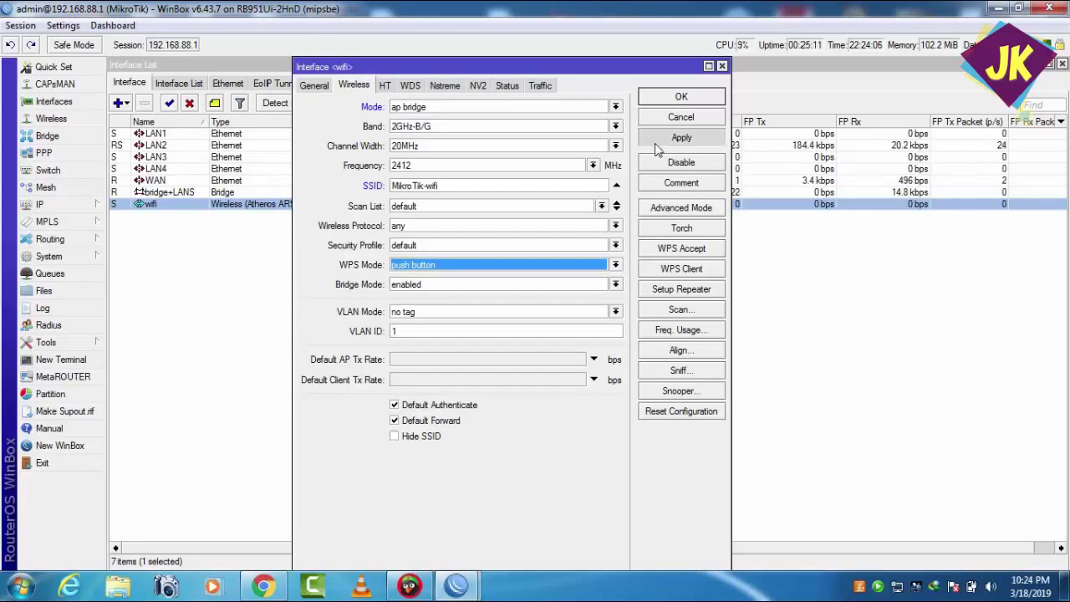
{"action": "left_click", "coordinate": [659, 100]}
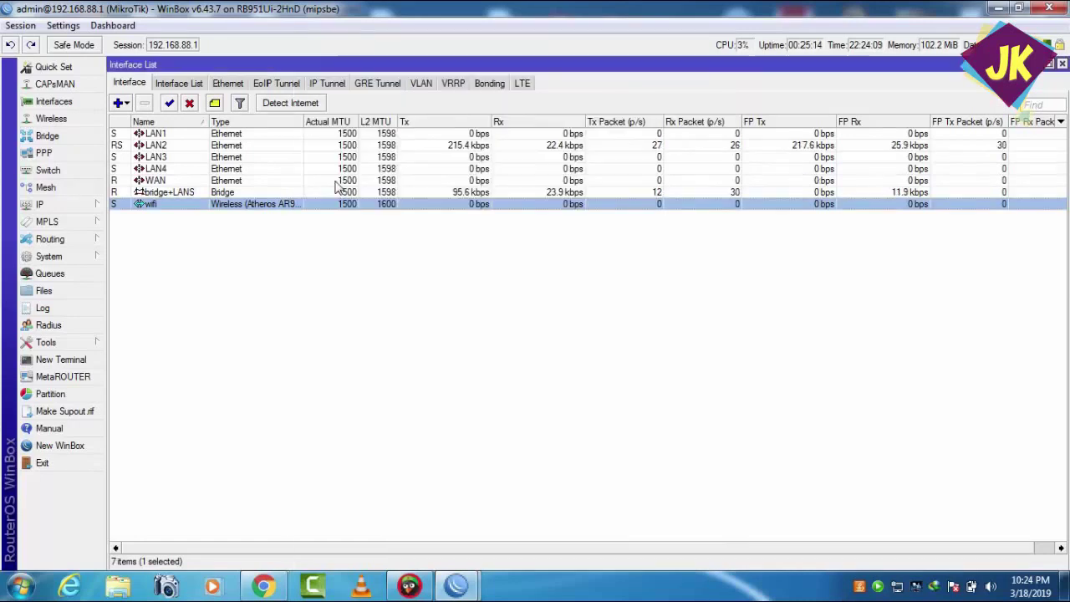
- Browse the Interface Lists, Ethernet and EoIP tabs, returning to all interfaces
{"action": "left_click", "coordinate": [197, 87]}
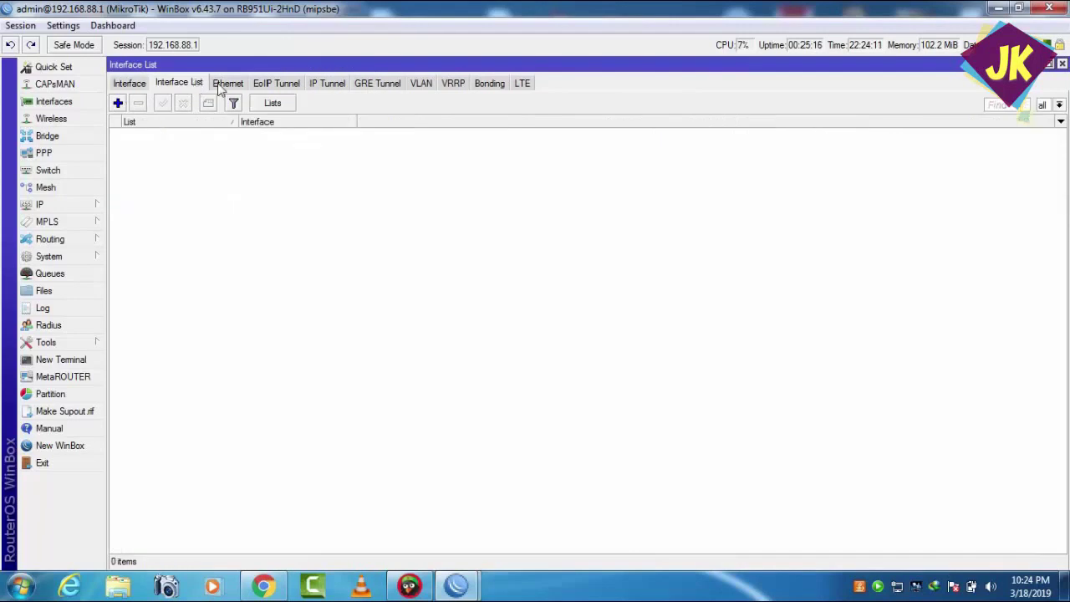
{"action": "left_click", "coordinate": [228, 85]}
{"action": "left_click", "coordinate": [187, 85]}
{"action": "left_click", "coordinate": [295, 84]}
{"action": "left_click", "coordinate": [130, 85]}
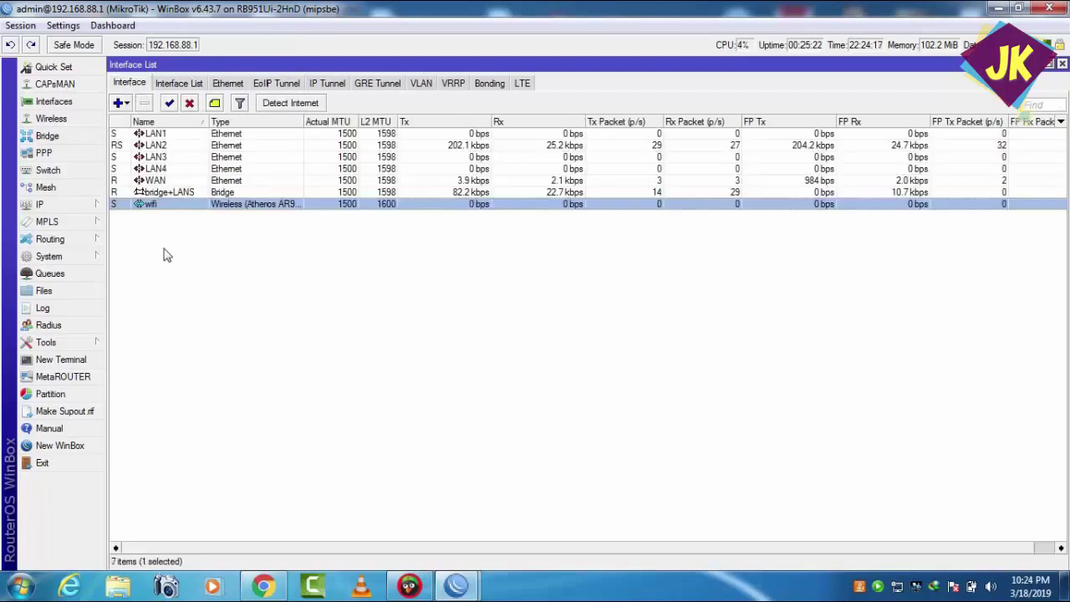
- Open wifi's properties and review its WDS, HT, Nstreme, NV2, Status and Traffic tabs
{"action": "double_click", "coordinate": [147, 204]}
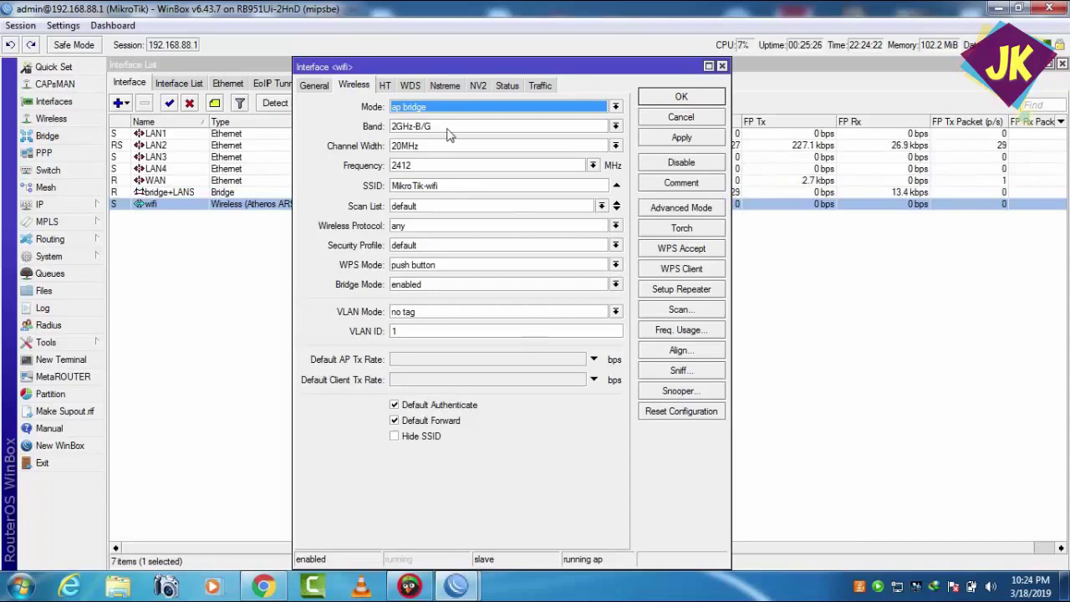
{"action": "left_click", "coordinate": [411, 86]}
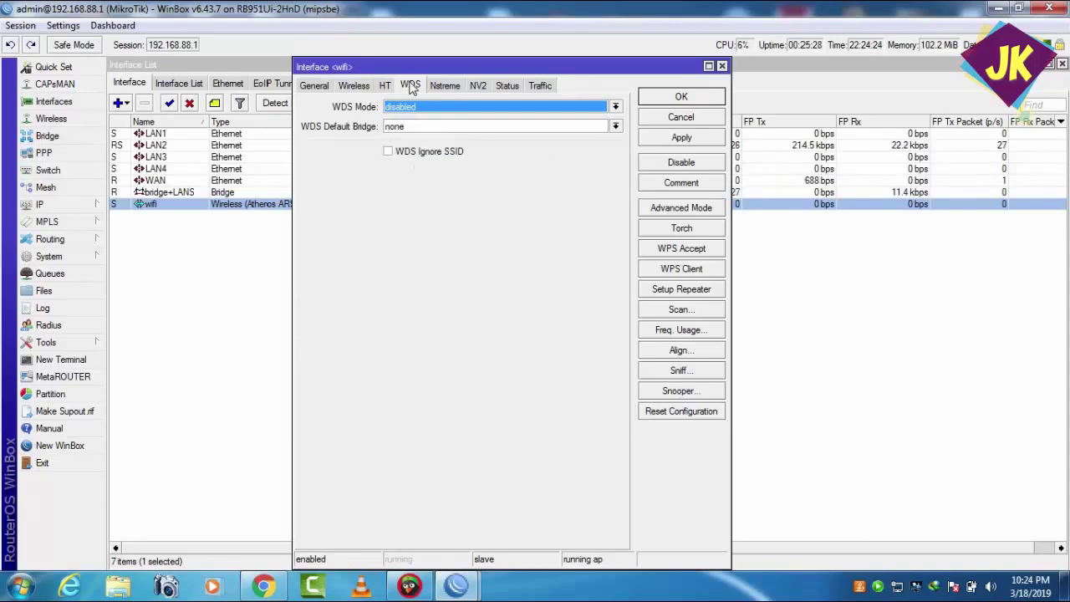
{"action": "left_click", "coordinate": [389, 84]}
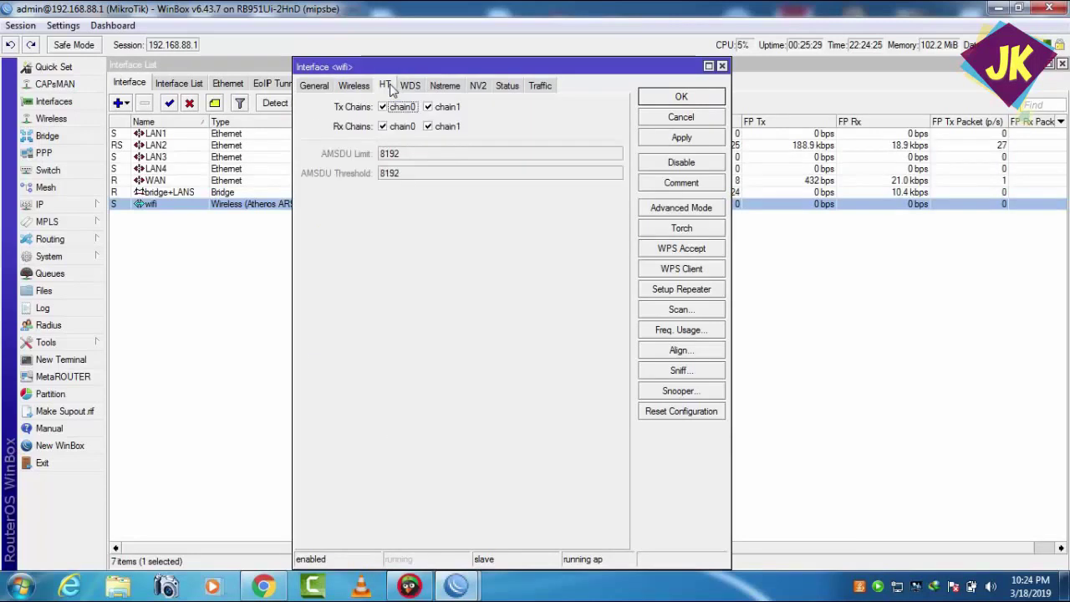
{"action": "left_click", "coordinate": [443, 86]}
{"action": "left_click", "coordinate": [483, 87]}
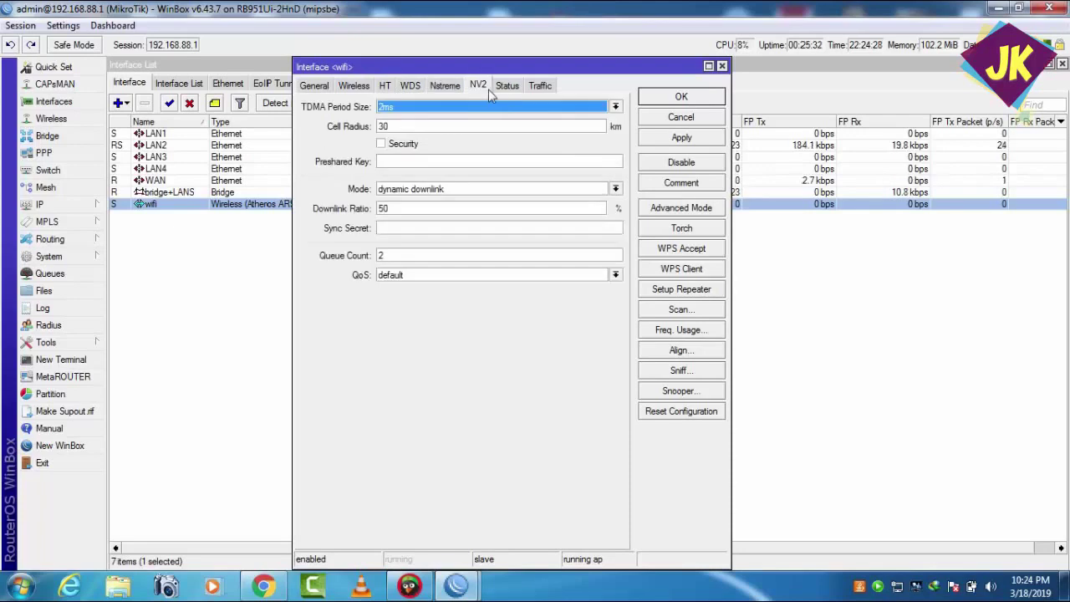
{"action": "left_click", "coordinate": [508, 87]}
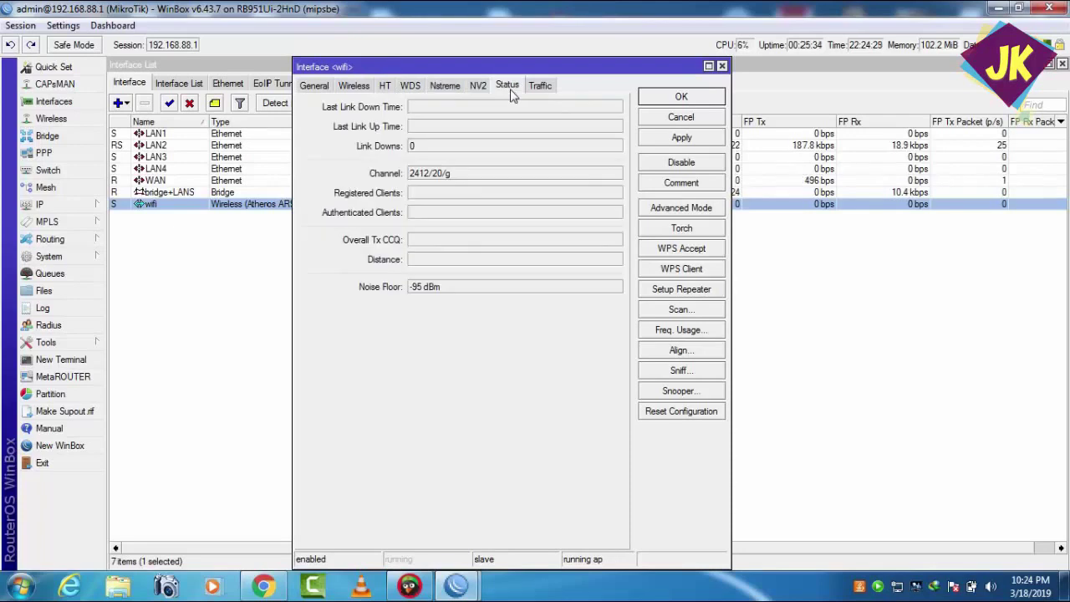
{"action": "left_click", "coordinate": [542, 87]}
{"action": "left_click", "coordinate": [507, 87]}
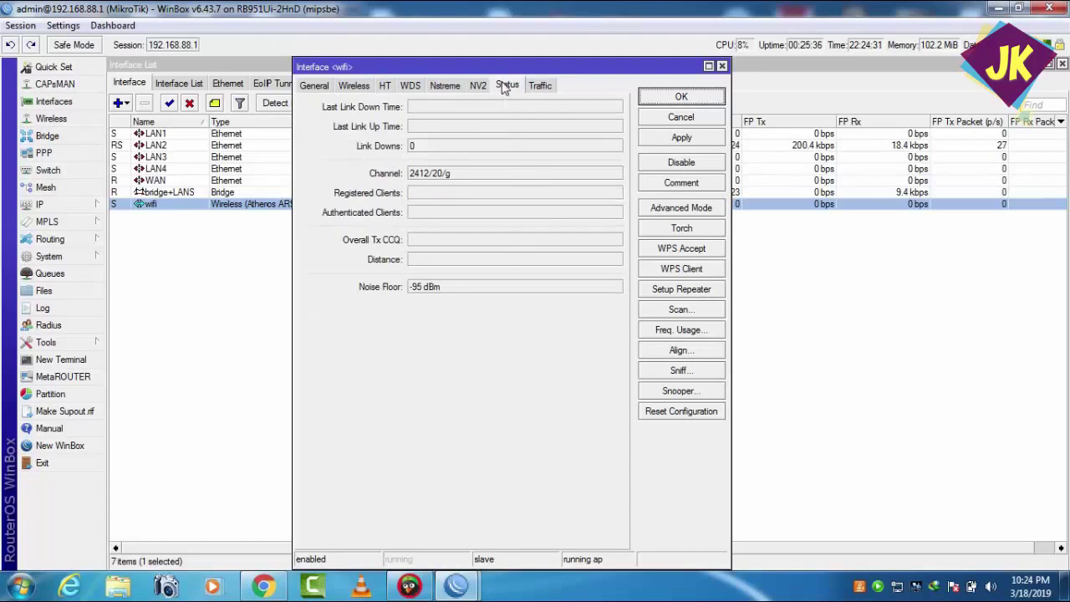
{"action": "left_click", "coordinate": [462, 87]}
{"action": "left_click", "coordinate": [476, 86]}
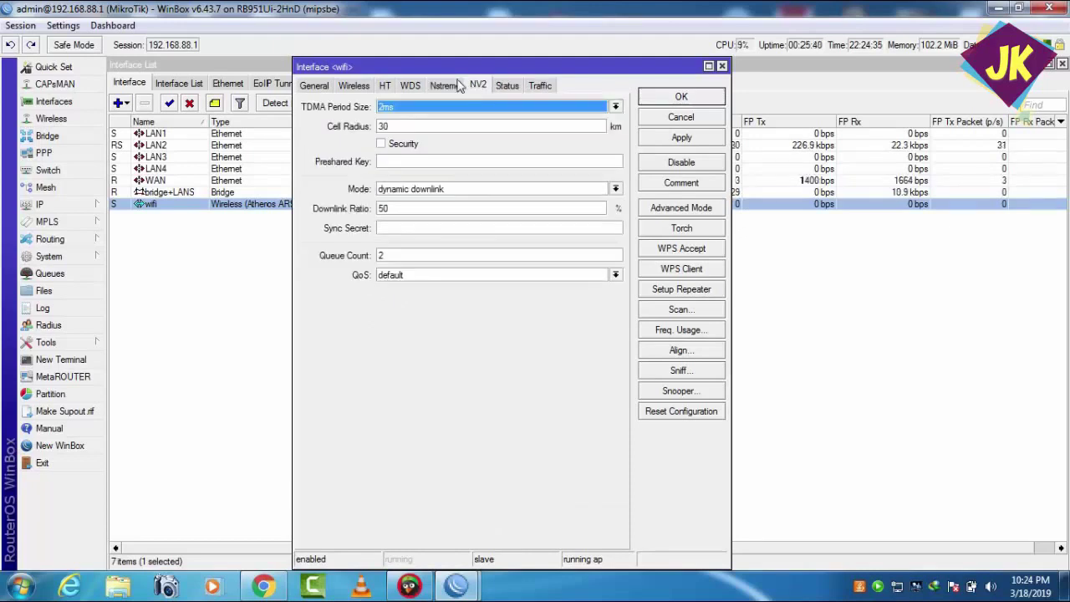
{"action": "left_click", "coordinate": [451, 85]}
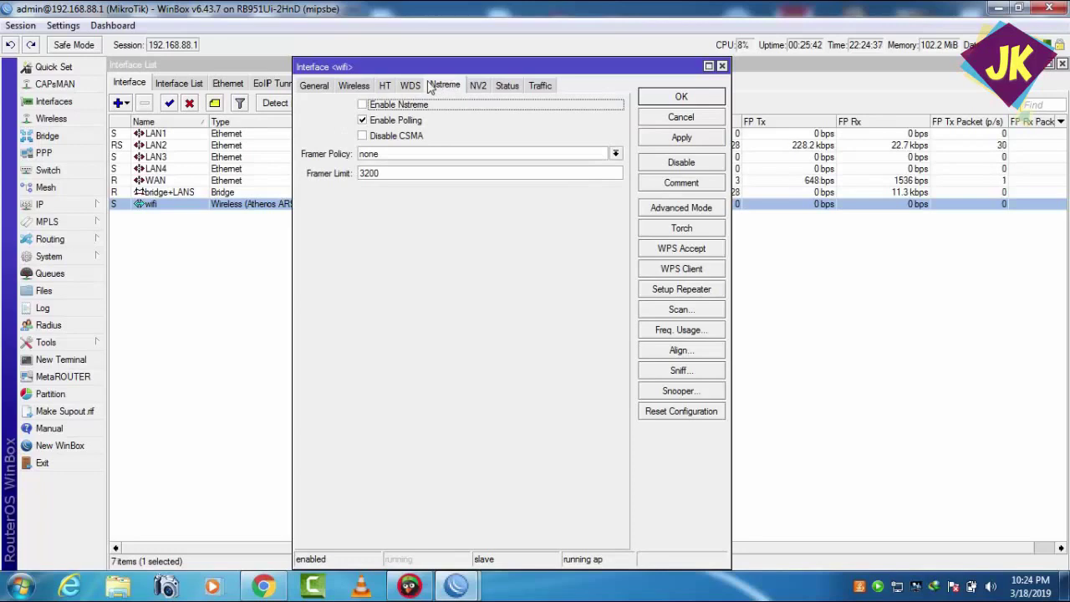
{"action": "left_click", "coordinate": [413, 86]}
{"action": "left_click", "coordinate": [385, 86]}
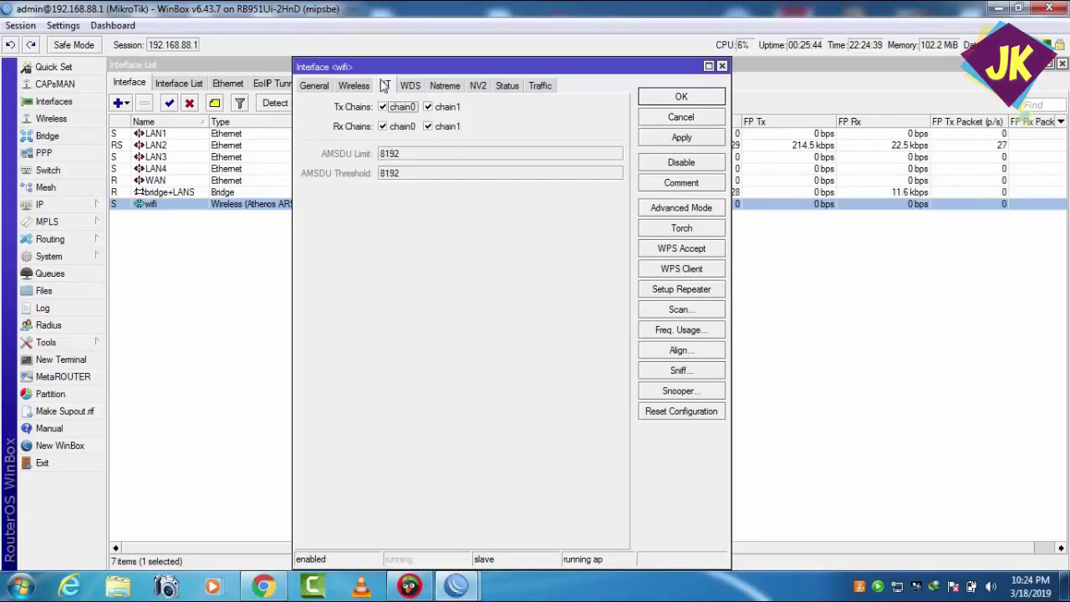
{"action": "left_click", "coordinate": [368, 87]}
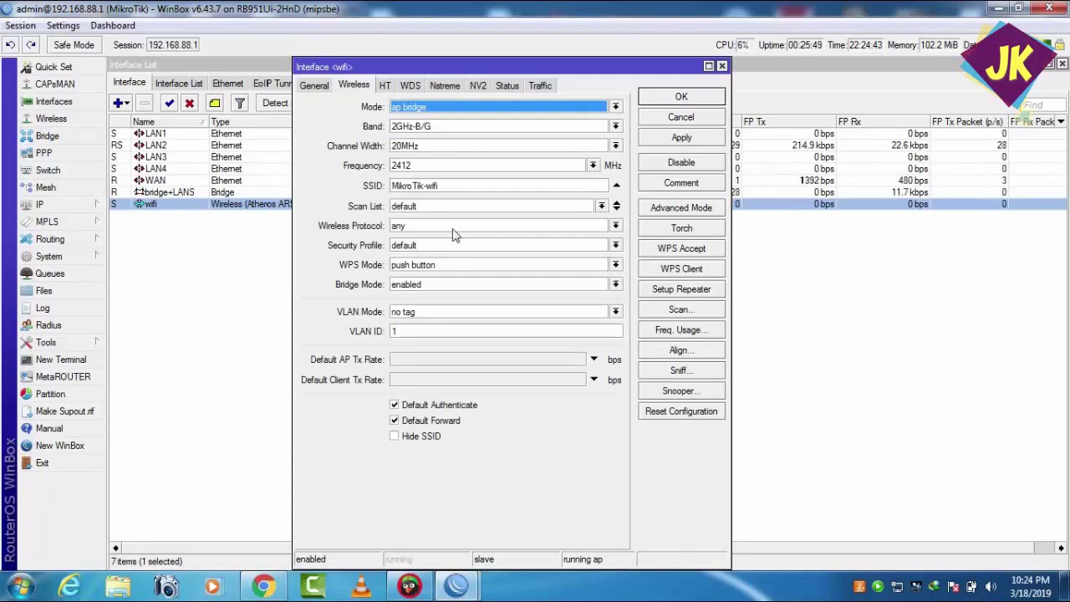
- Keep protocol any, default security profile, WPS push button and bridge mode enabled
{"action": "left_click", "coordinate": [614, 225]}
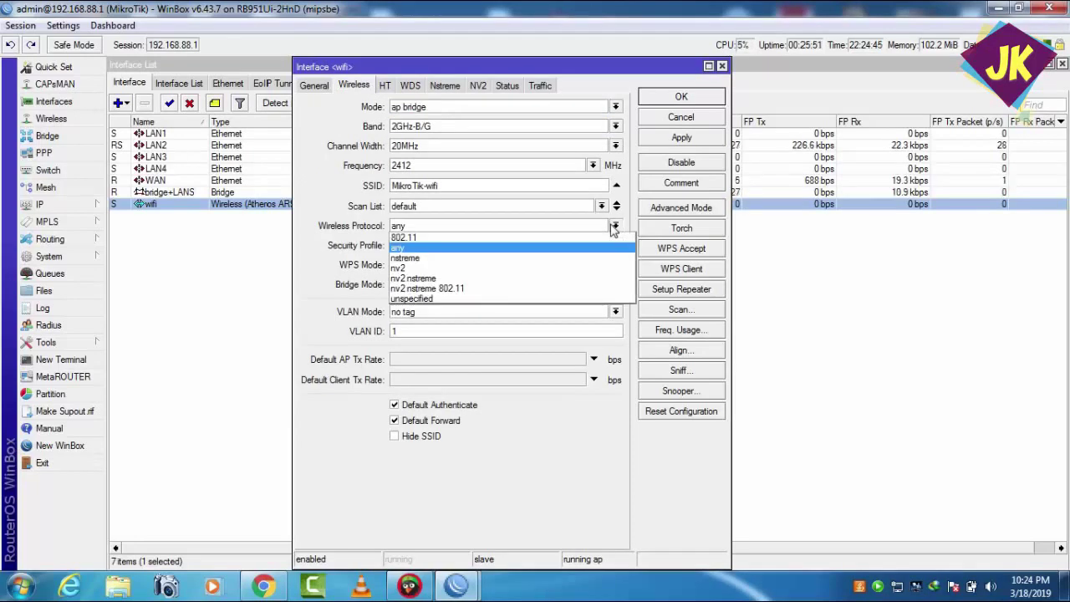
{"action": "left_click", "coordinate": [614, 226]}
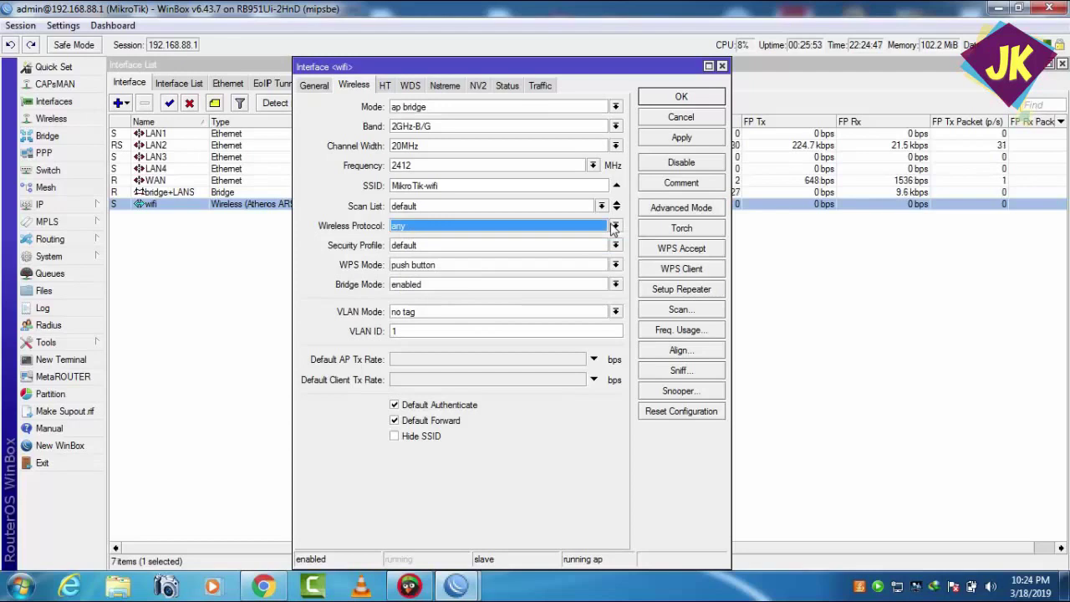
{"action": "left_click", "coordinate": [614, 226]}
{"action": "left_click", "coordinate": [615, 226]}
{"action": "left_click", "coordinate": [615, 245]}
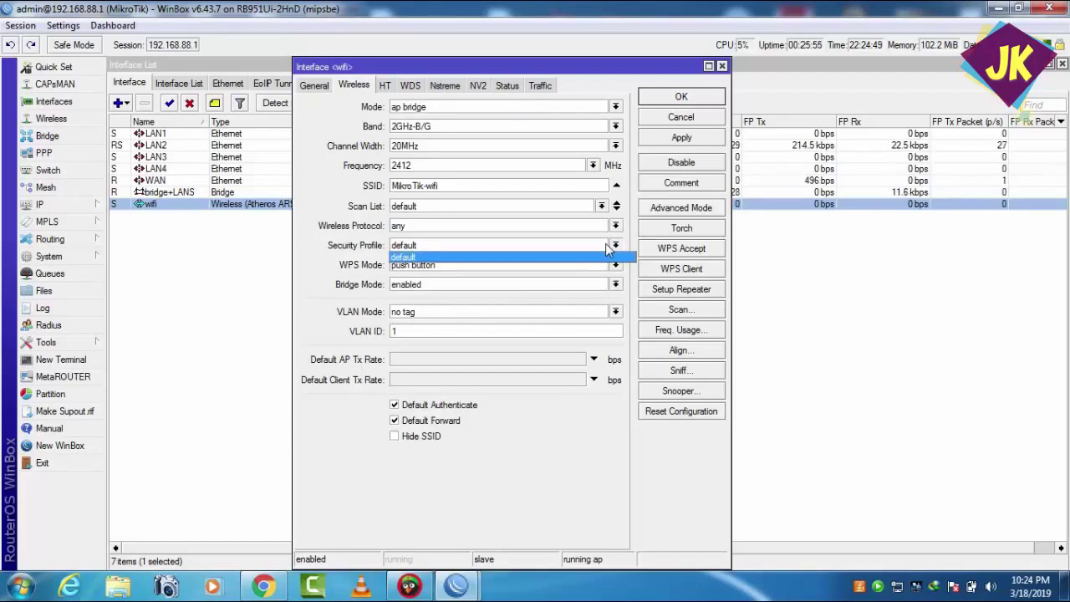
{"action": "left_click", "coordinate": [607, 249]}
{"action": "left_click", "coordinate": [607, 248]}
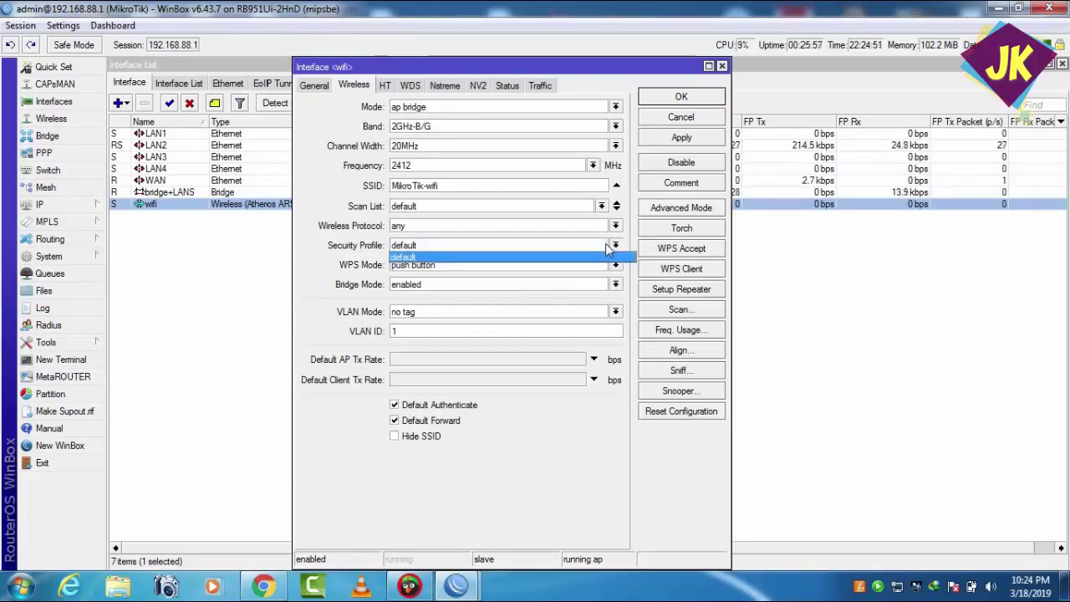
{"action": "left_click", "coordinate": [615, 248]}
{"action": "left_click", "coordinate": [614, 264]}
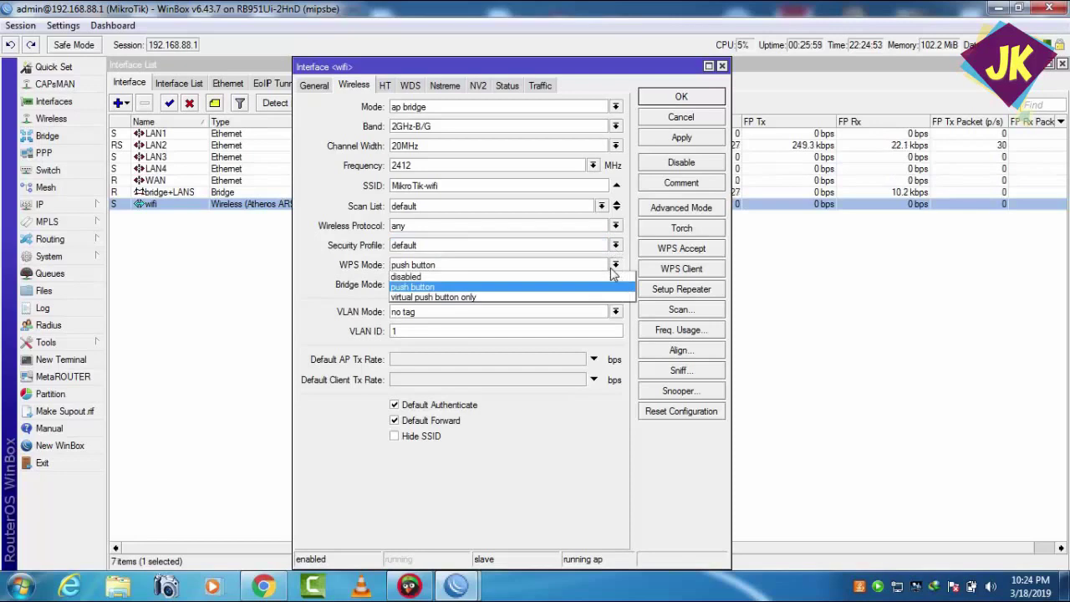
{"action": "left_click", "coordinate": [612, 287]}
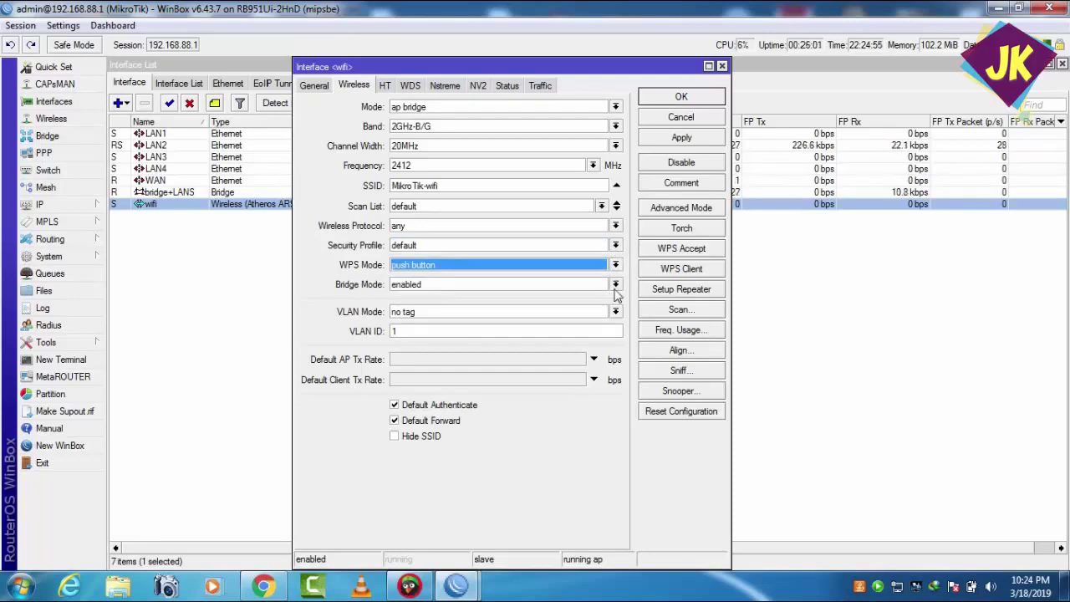
{"action": "left_click", "coordinate": [615, 285]}
{"action": "left_click", "coordinate": [616, 286]}
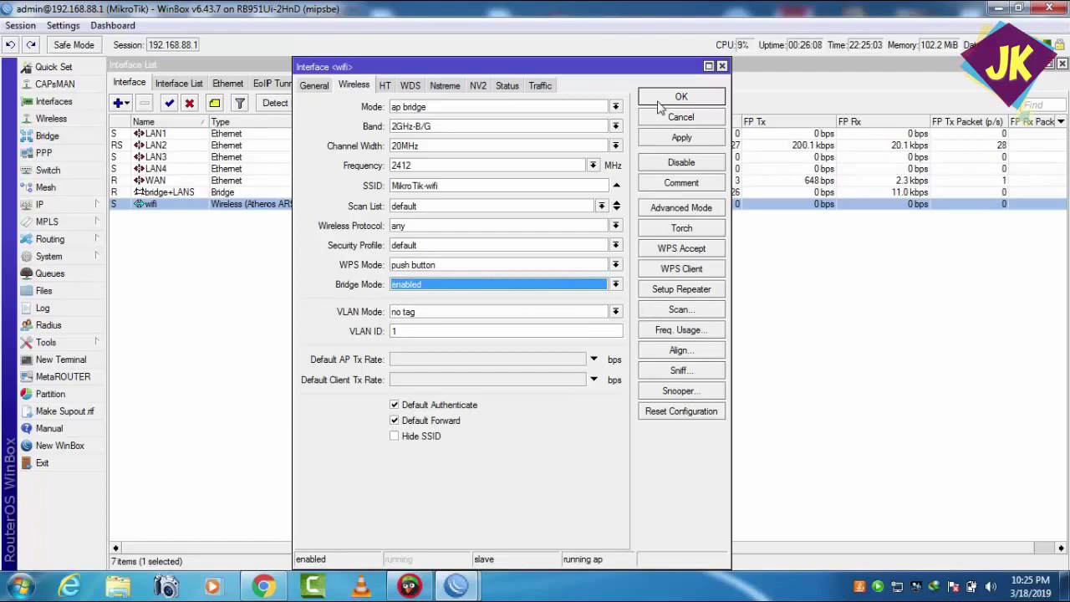
- Review the HT and General tabs, then save the wifi settings with OK
{"action": "left_click", "coordinate": [390, 87]}
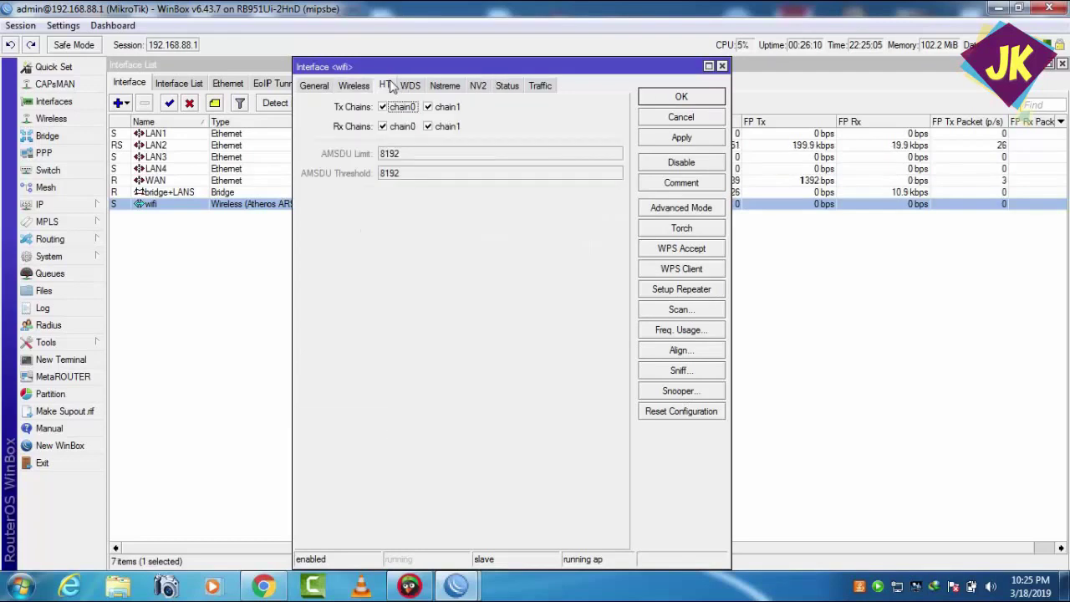
{"action": "left_click", "coordinate": [312, 85]}
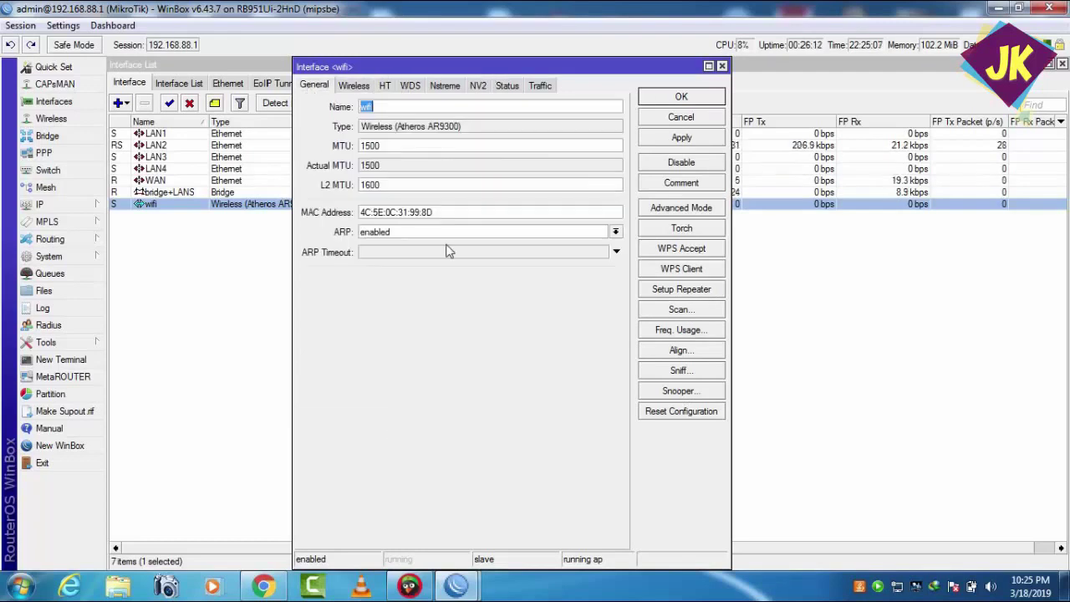
{"action": "left_click", "coordinate": [362, 86]}
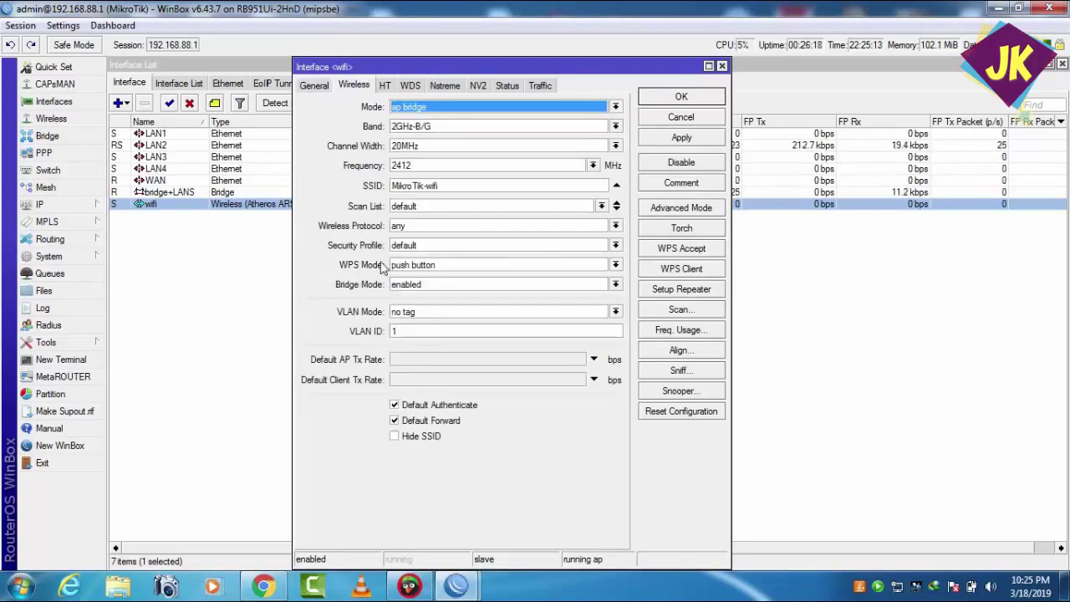
{"action": "left_click", "coordinate": [679, 97]}
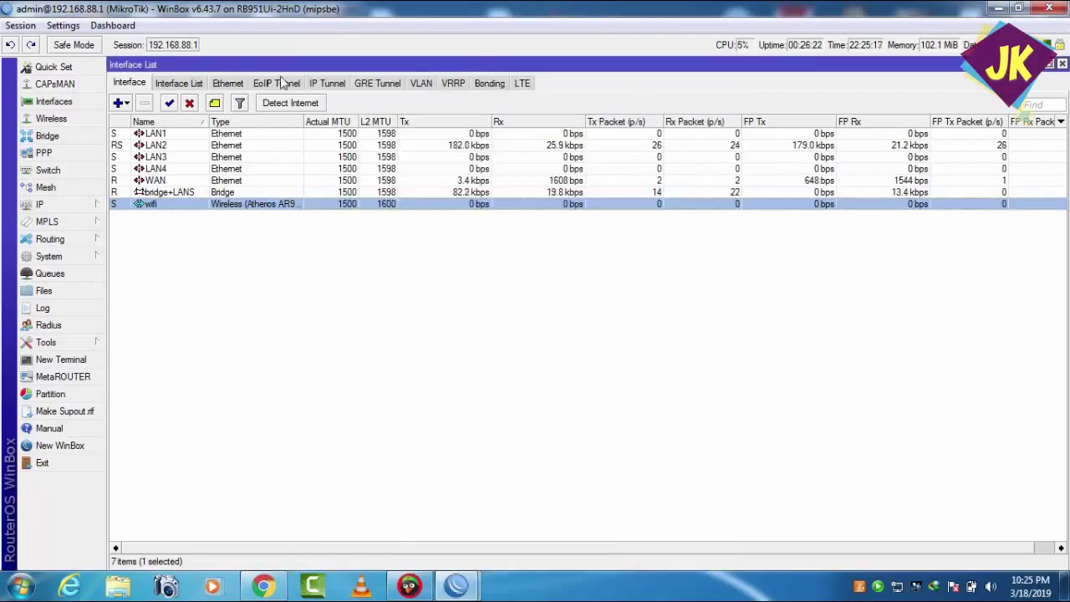
{"action": "left_click", "coordinate": [180, 84]}
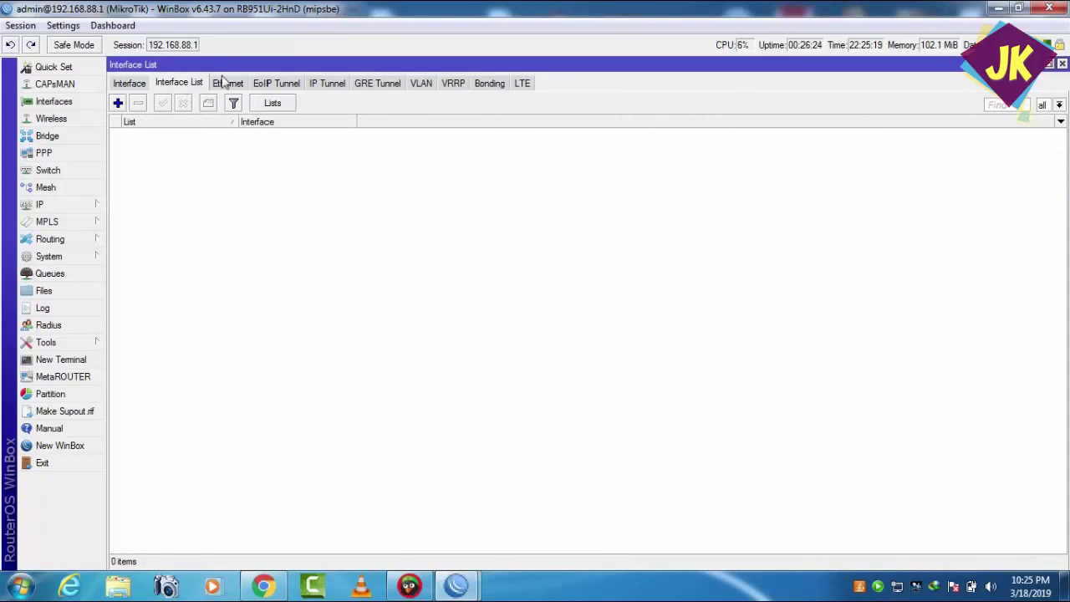
{"action": "left_click", "coordinate": [226, 83]}
{"action": "left_click", "coordinate": [274, 87]}
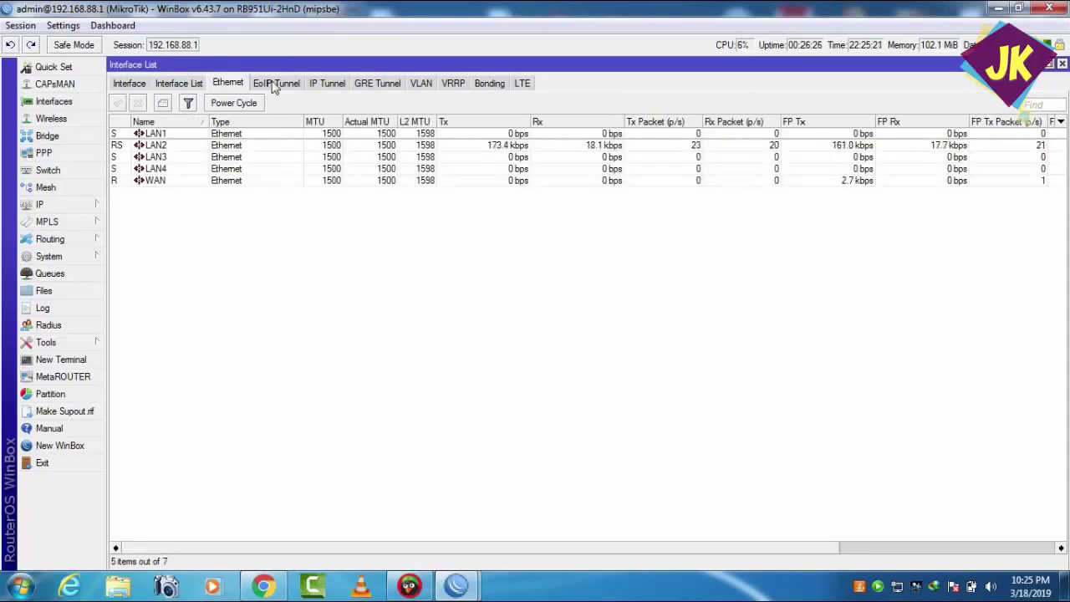
{"action": "left_click", "coordinate": [311, 87]}
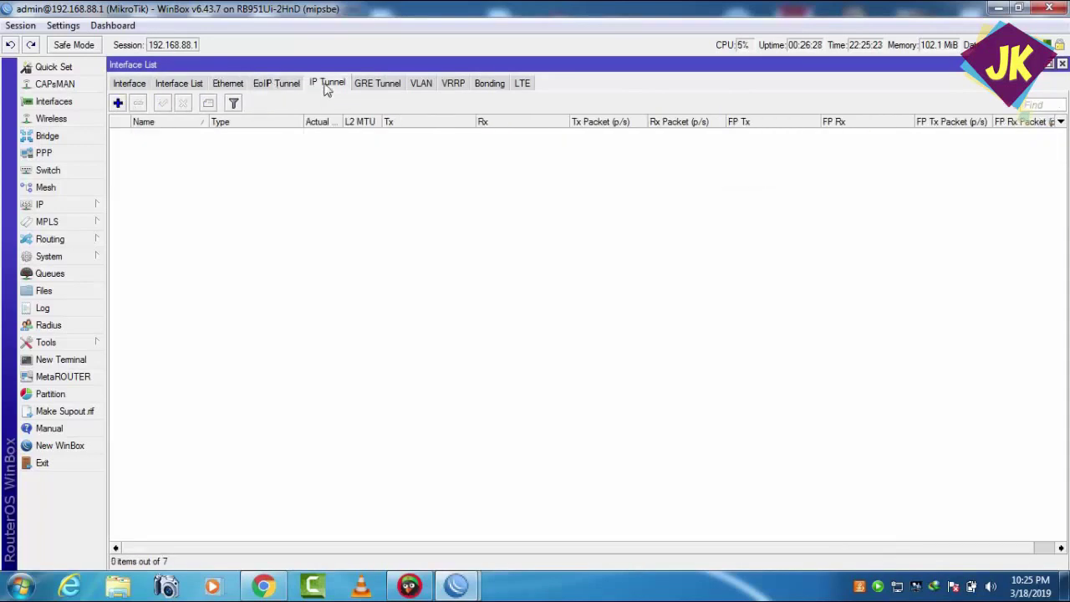
{"action": "left_click", "coordinate": [394, 84]}
{"action": "left_click", "coordinate": [420, 83]}
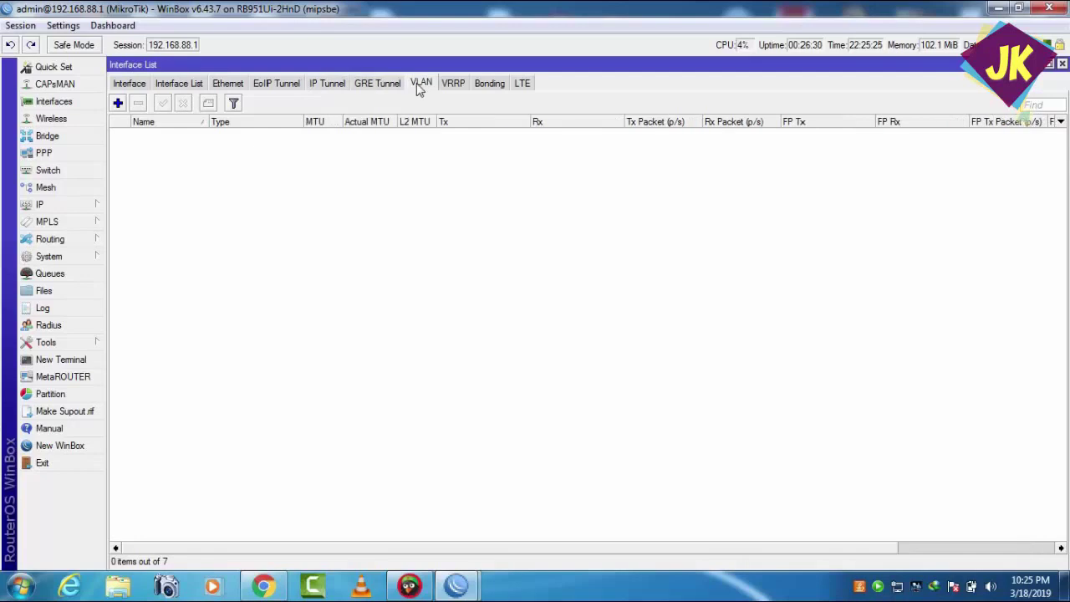
{"action": "left_click", "coordinate": [452, 84]}
{"action": "left_click", "coordinate": [491, 84]}
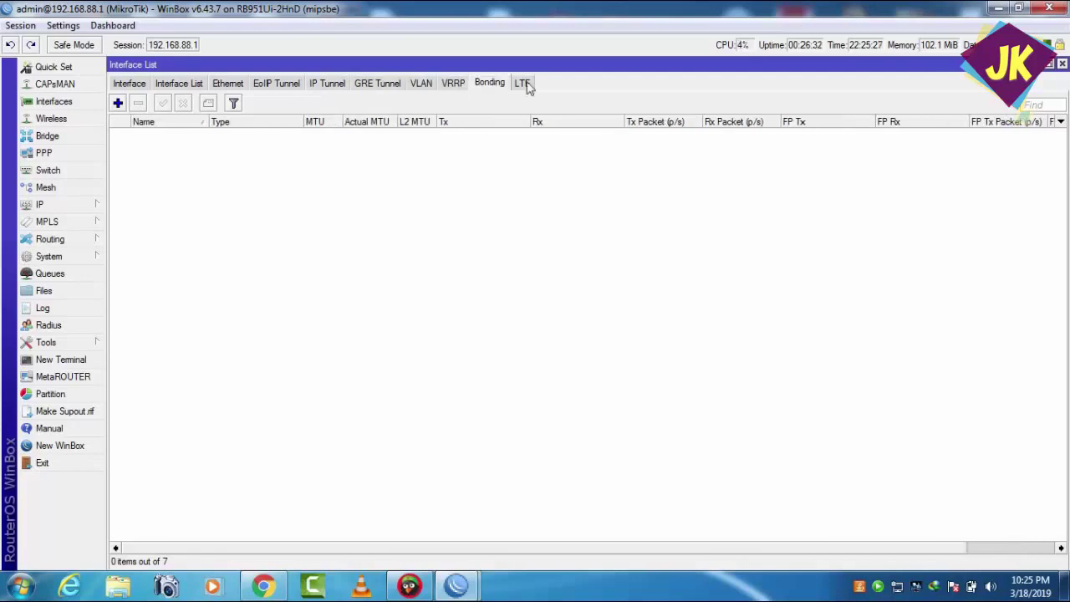
{"action": "left_click", "coordinate": [523, 84]}
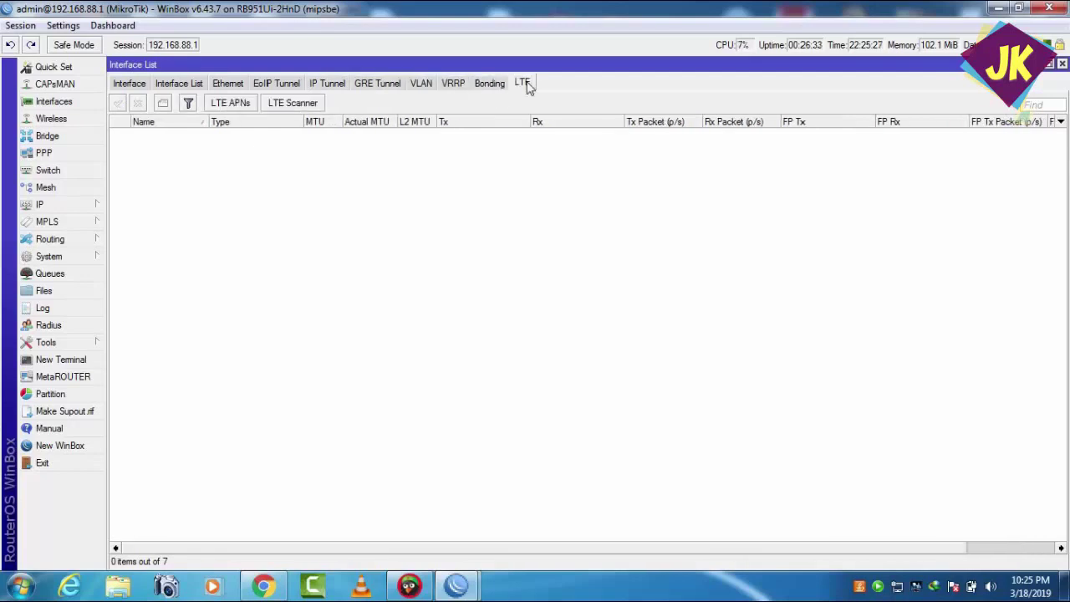
{"action": "left_click", "coordinate": [129, 83]}
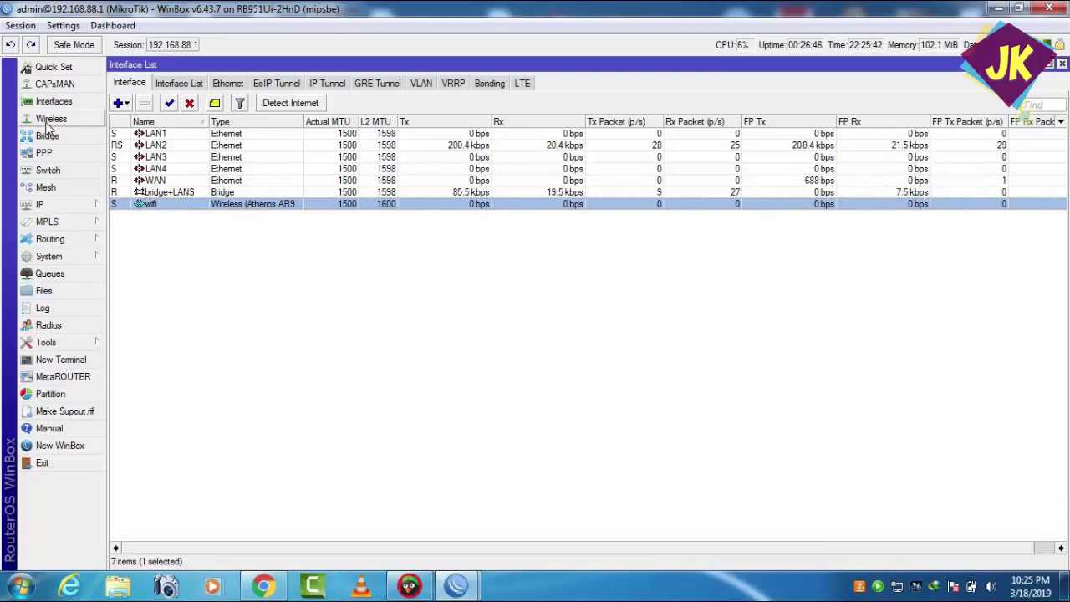
- Open the Wireless Tables window and reopen then close the wifi interface's properties
{"action": "left_click", "coordinate": [48, 121]}
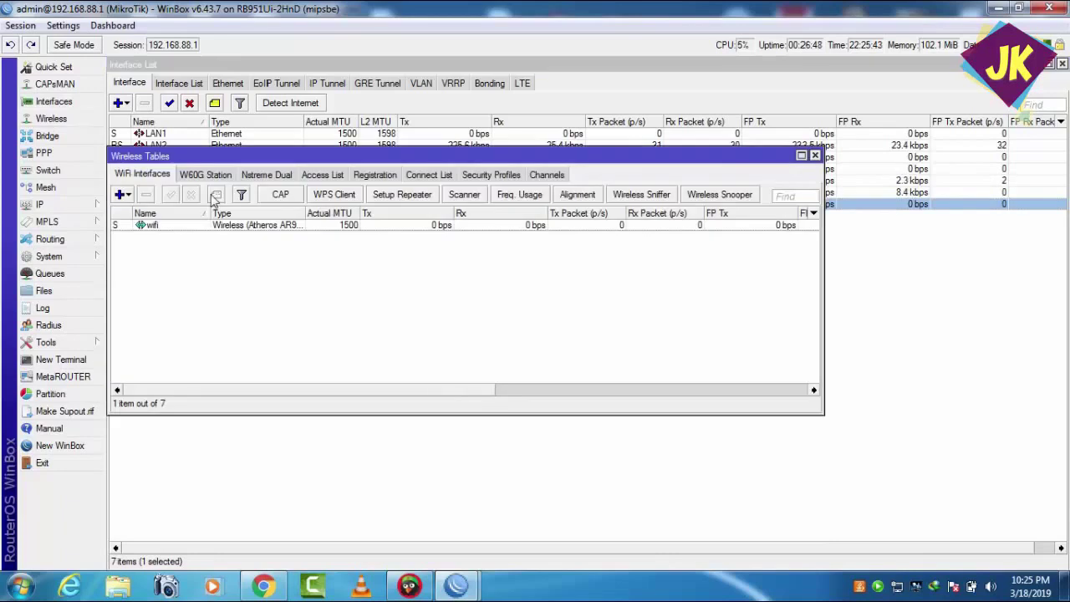
{"action": "left_click_drag", "start_coordinate": [179, 159], "coordinate": [204, 155]}
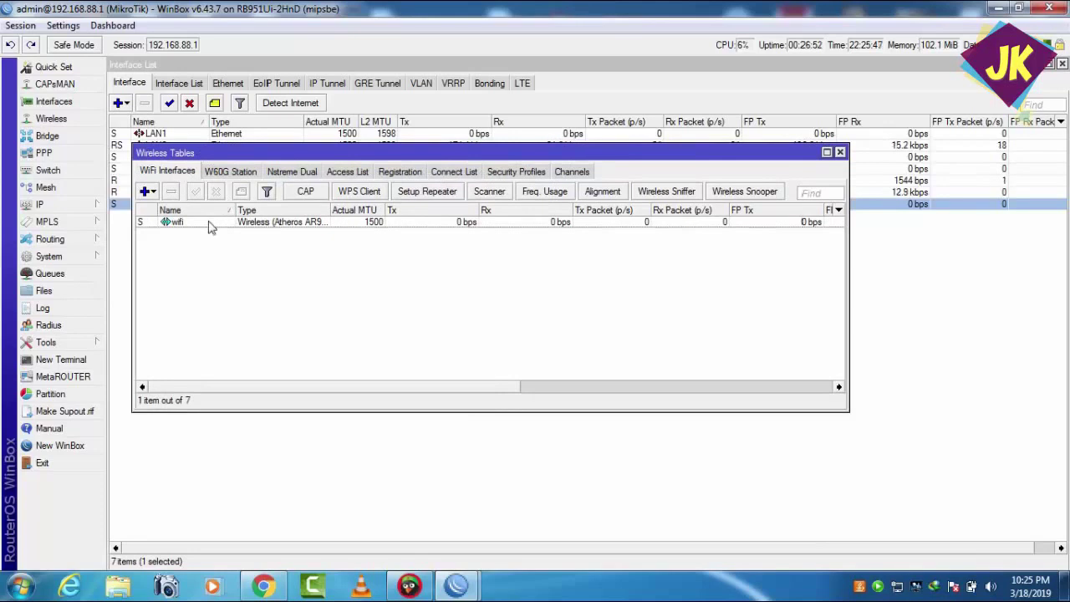
{"action": "double_click", "coordinate": [209, 224]}
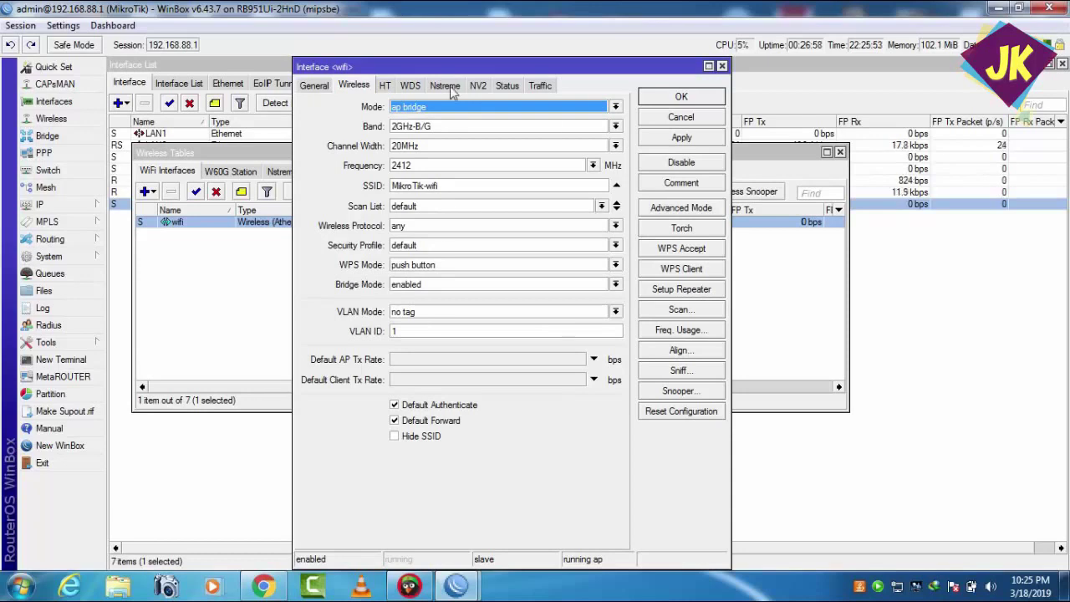
{"action": "left_click", "coordinate": [678, 97]}
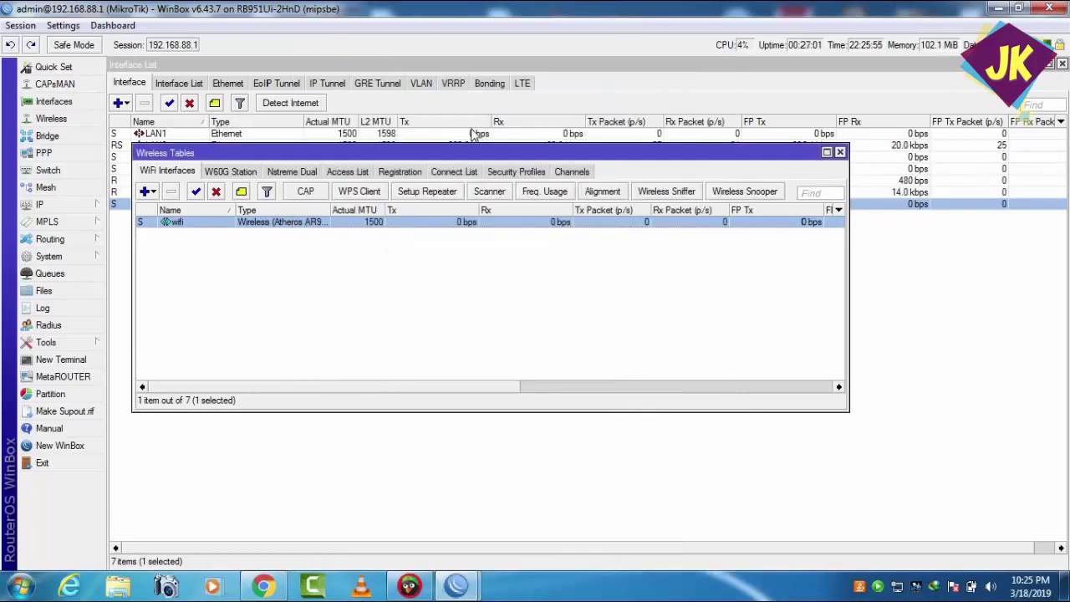
- Step through the W60G, Nstreme Dual, Access List and Registration tabs to Security Profiles
{"action": "left_click", "coordinate": [244, 176]}
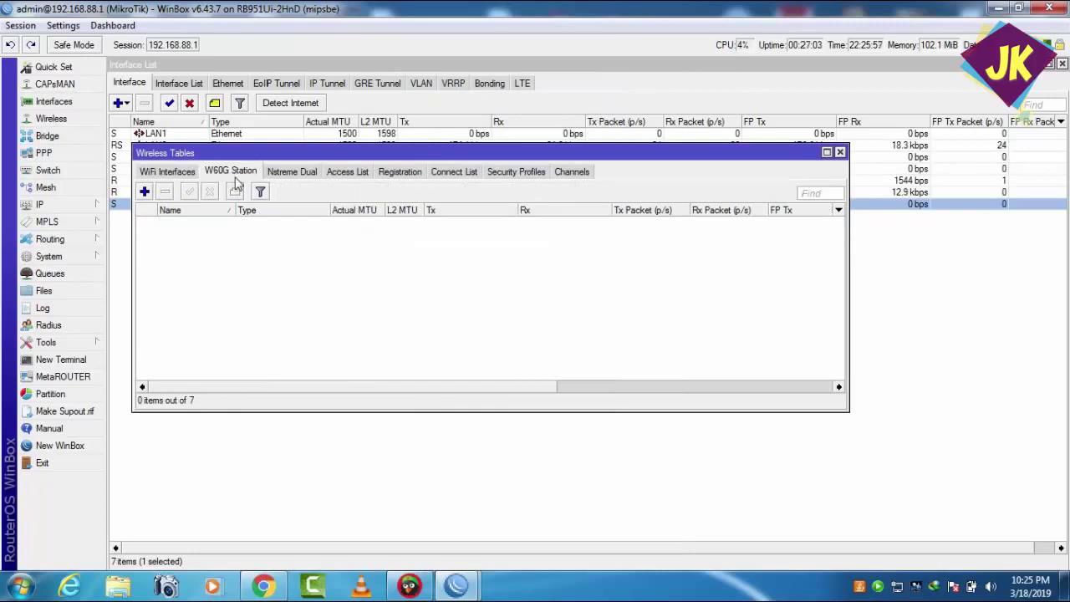
{"action": "left_click", "coordinate": [297, 175]}
{"action": "left_click", "coordinate": [349, 173]}
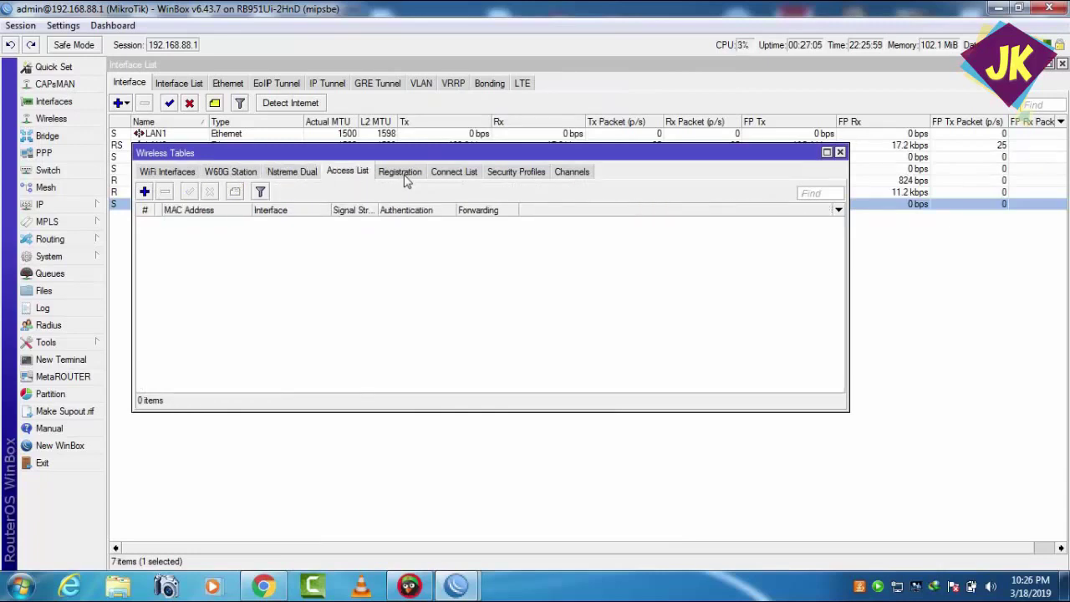
{"action": "left_click", "coordinate": [403, 173]}
{"action": "left_click", "coordinate": [506, 172]}
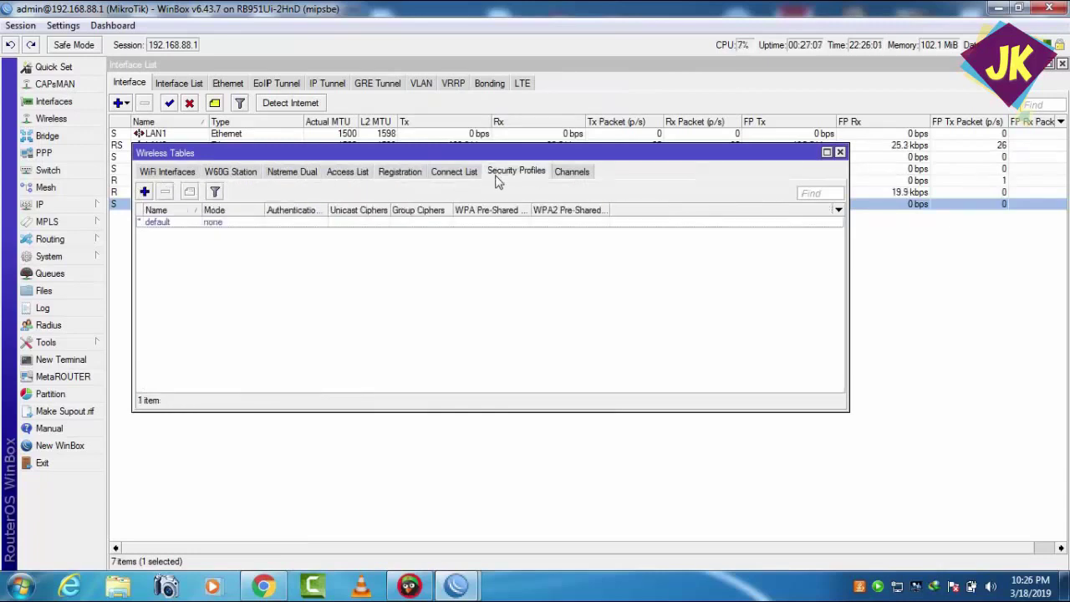
- Add a new security profile named wifi-key with only WPA2 PSK authentication
{"action": "left_click", "coordinate": [144, 191]}
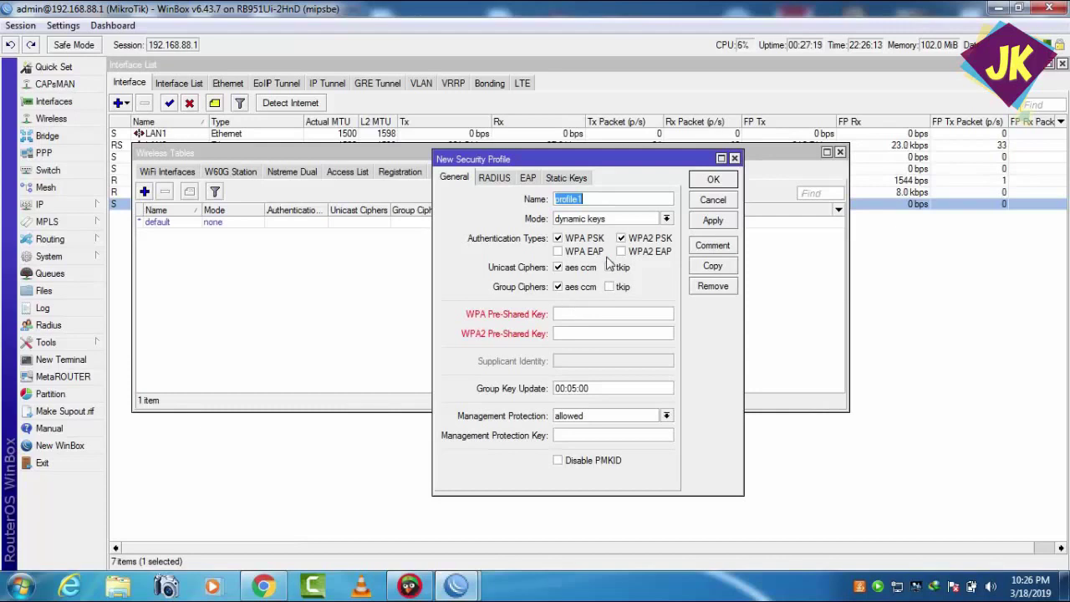
{"action": "left_click", "coordinate": [573, 240]}
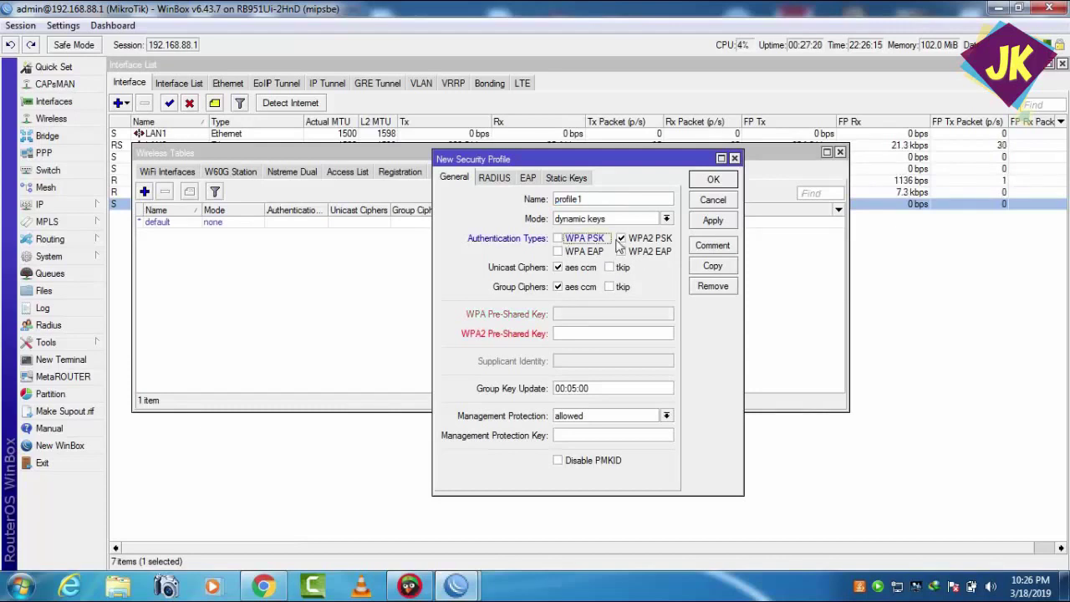
{"action": "left_click", "coordinate": [600, 334]}
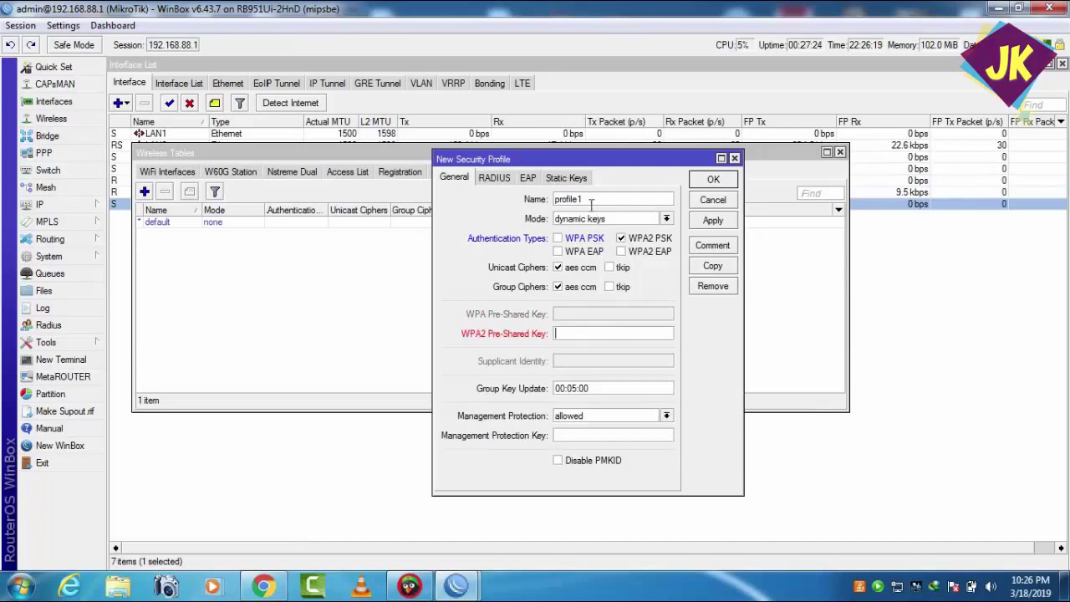
{"action": "left_click_drag", "start_coordinate": [591, 201], "coordinate": [535, 209]}
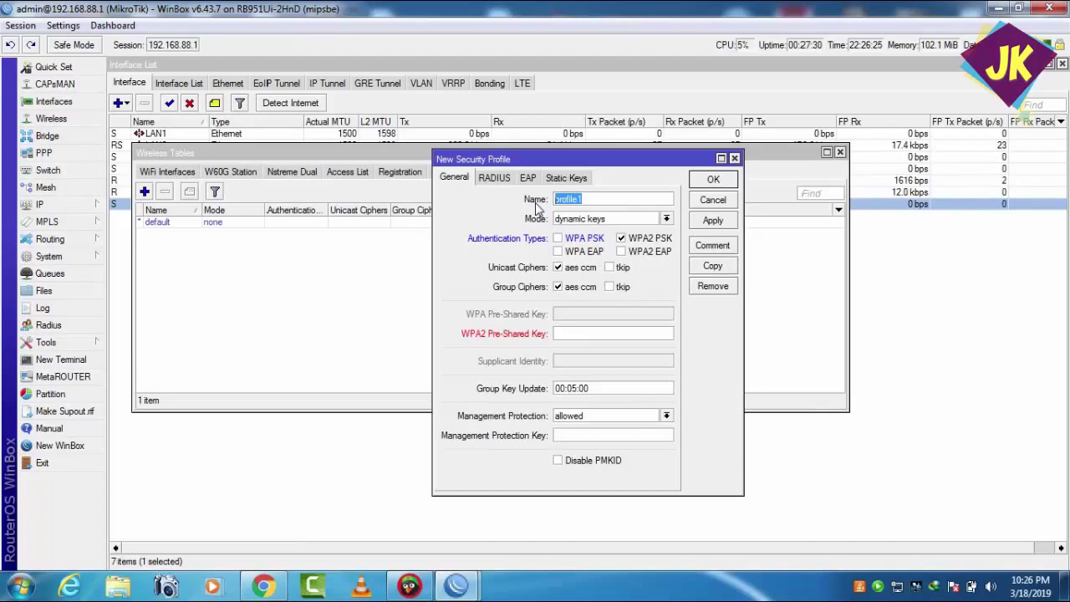
{"action": "type", "text": "wifi-"}
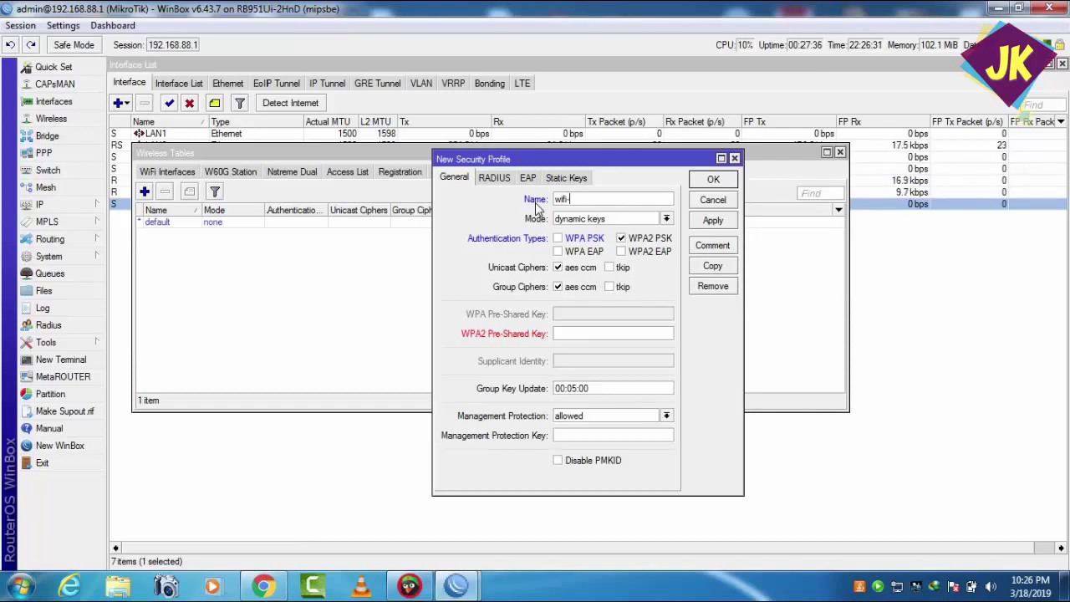
{"action": "type", "text": "key"}
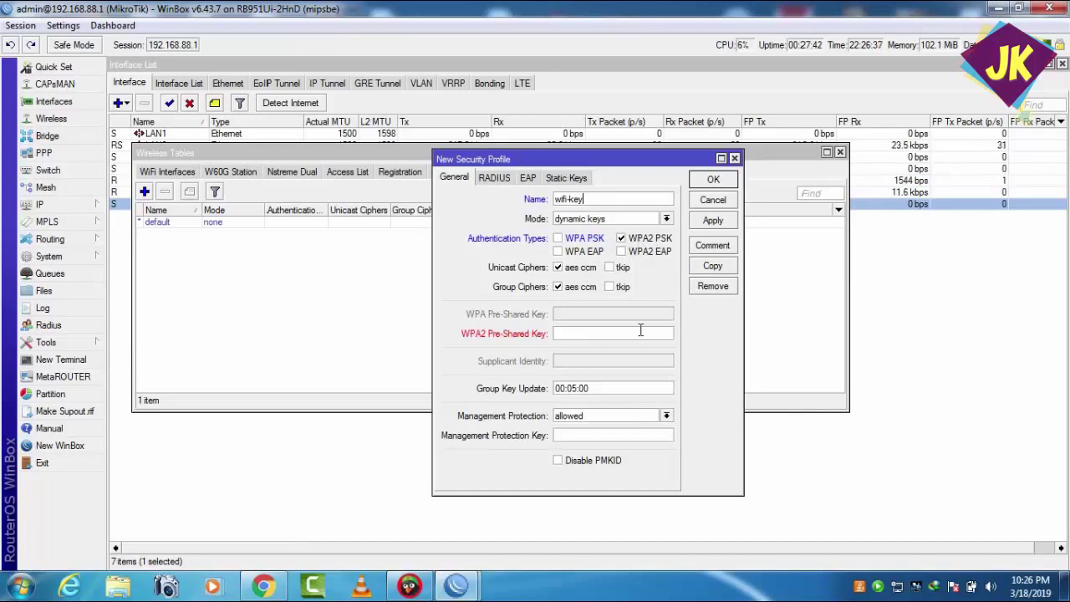
- Enter the WPA2 pre-shared key and save the wifi-key profile
{"action": "left_click", "coordinate": [585, 330]}
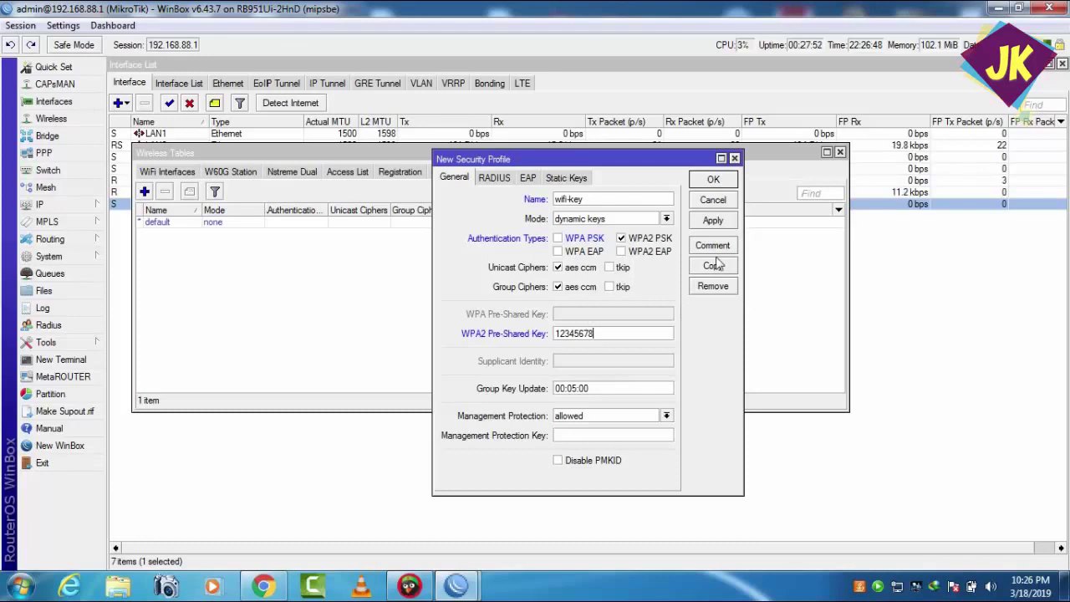
{"action": "left_click", "coordinate": [721, 223]}
{"action": "left_click", "coordinate": [715, 180]}
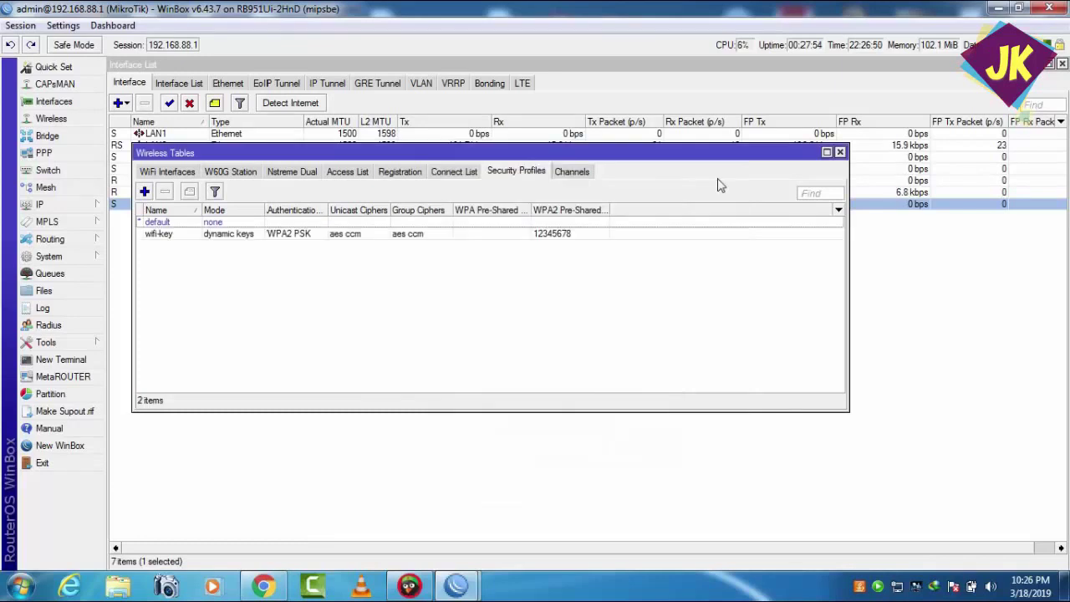
- From the WiFi Interfaces tab, set wifi's Security Profile to wifi-key, apply and close
{"action": "left_click", "coordinate": [173, 172]}
{"action": "double_click", "coordinate": [188, 224]}
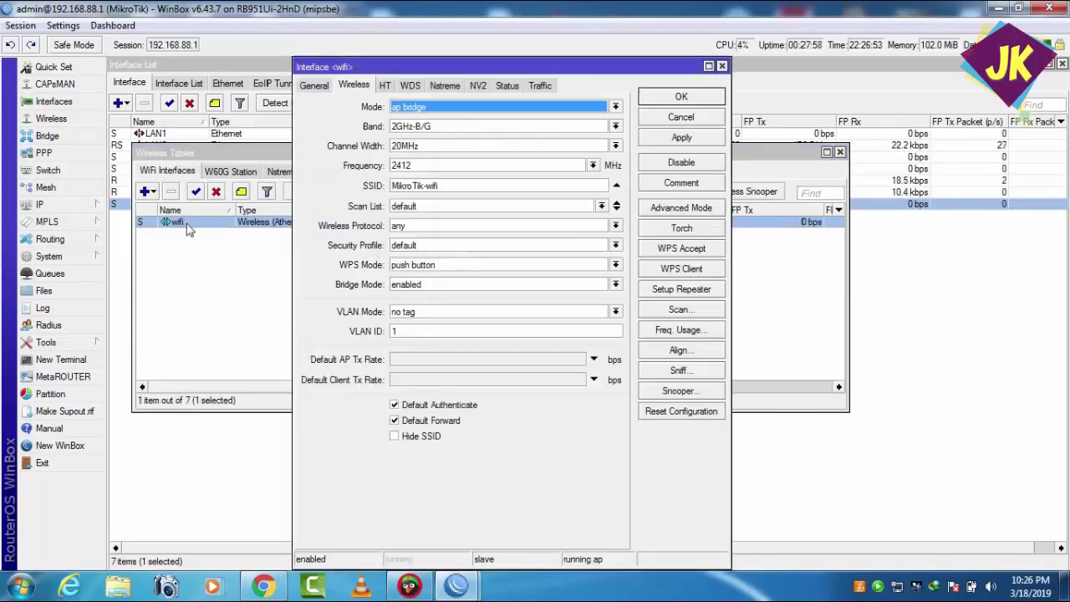
{"action": "left_click", "coordinate": [615, 249]}
{"action": "left_click", "coordinate": [592, 268]}
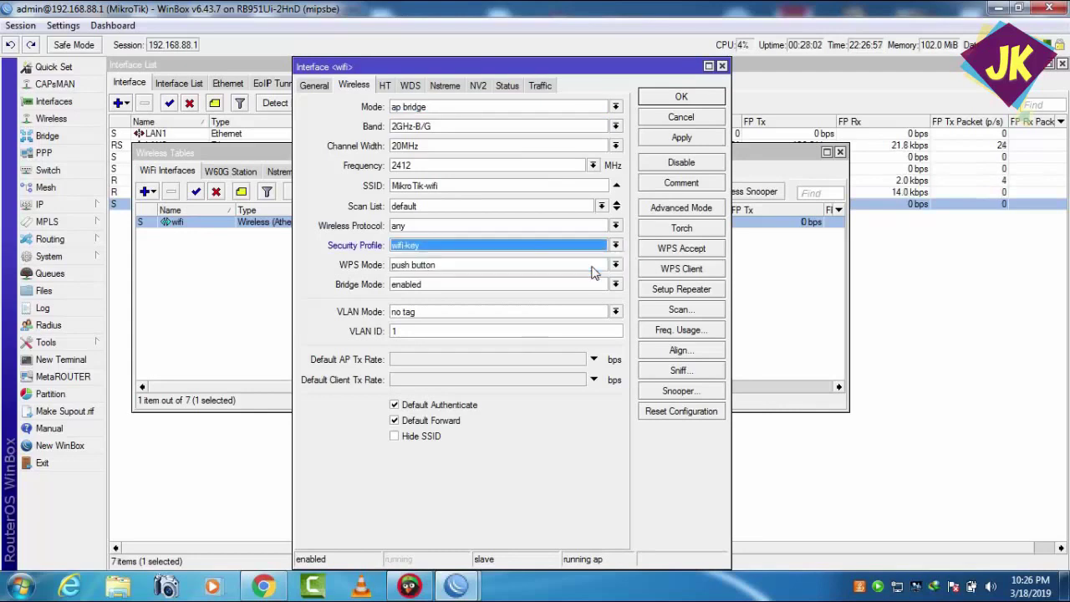
{"action": "left_click", "coordinate": [680, 139]}
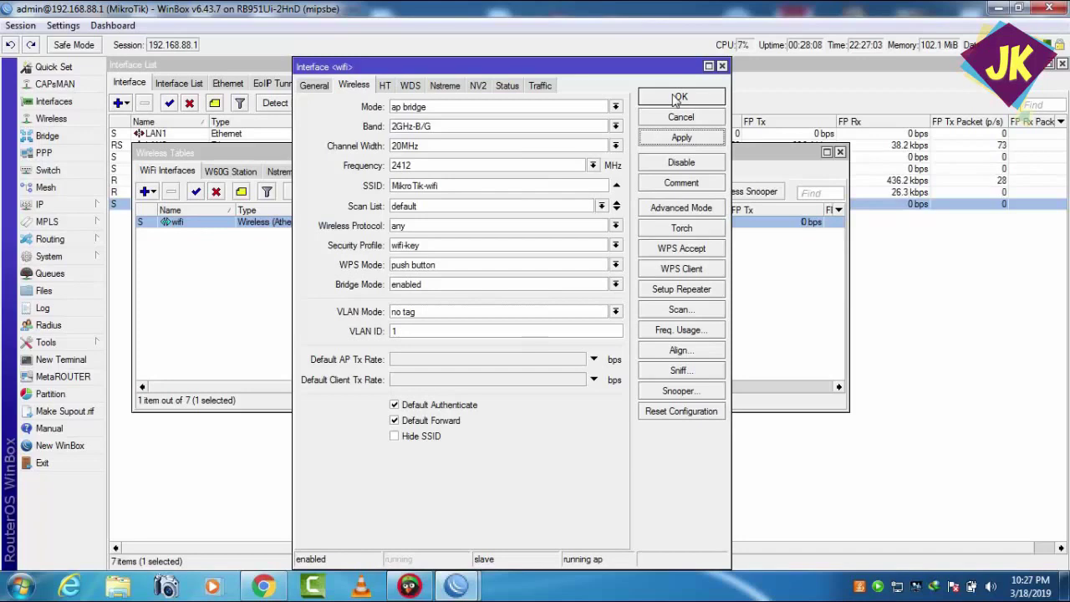
{"action": "left_click", "coordinate": [677, 98]}
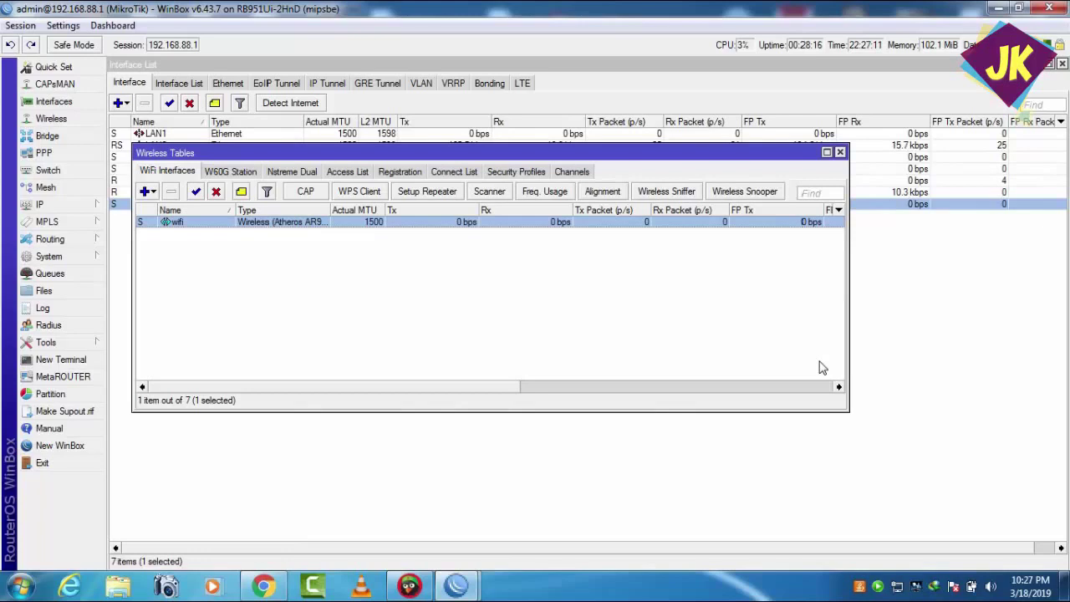
{"action": "left_click", "coordinate": [915, 587]}
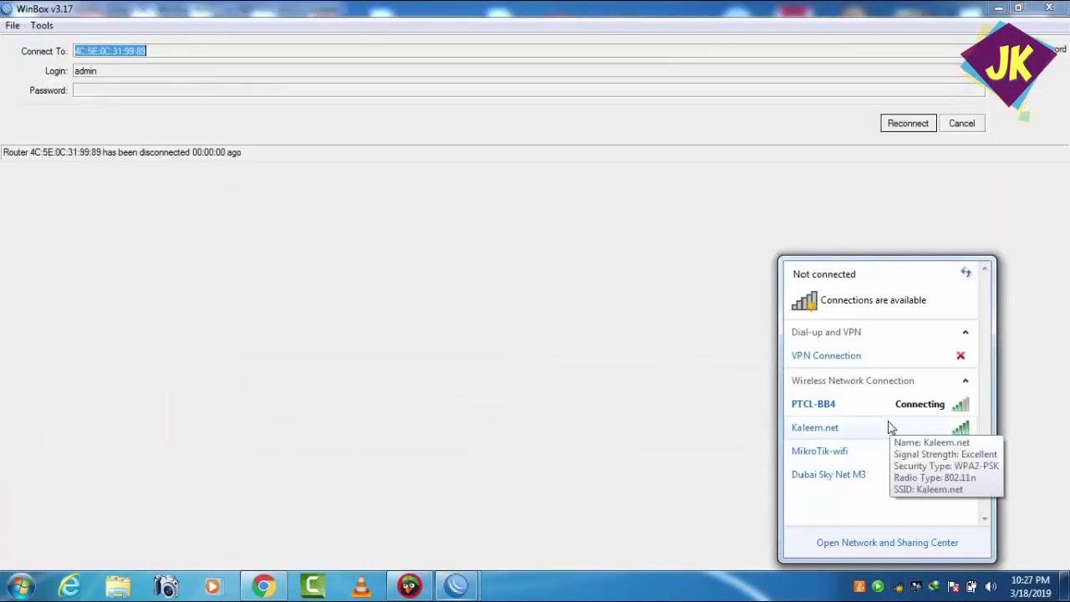
- Join the MikroTik-wifi network by entering its WPA2 security key
{"action": "double_click", "coordinate": [848, 456]}
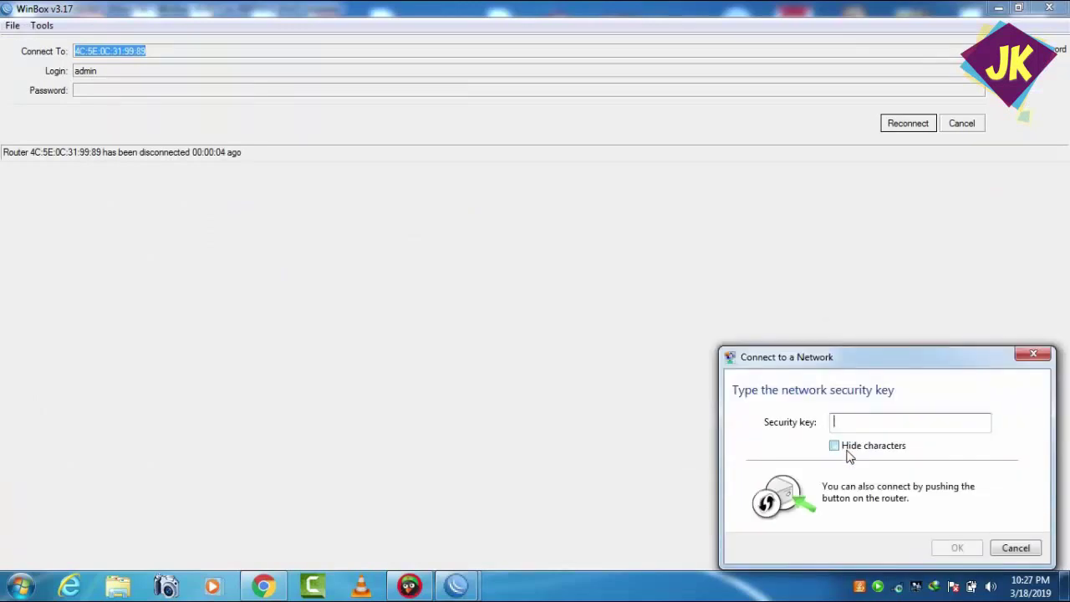
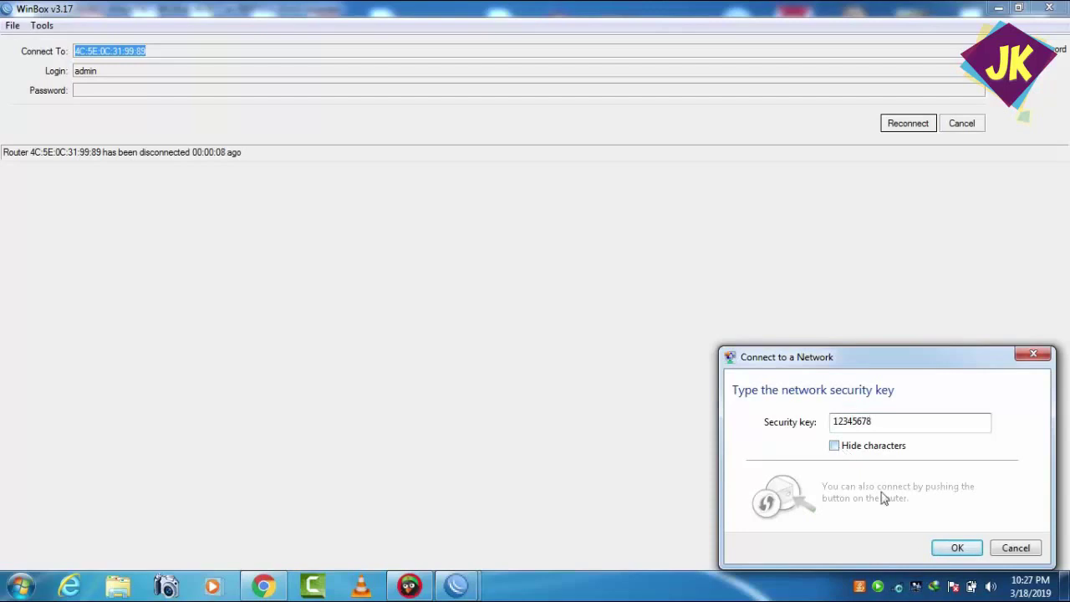
{"action": "left_click", "coordinate": [941, 558]}
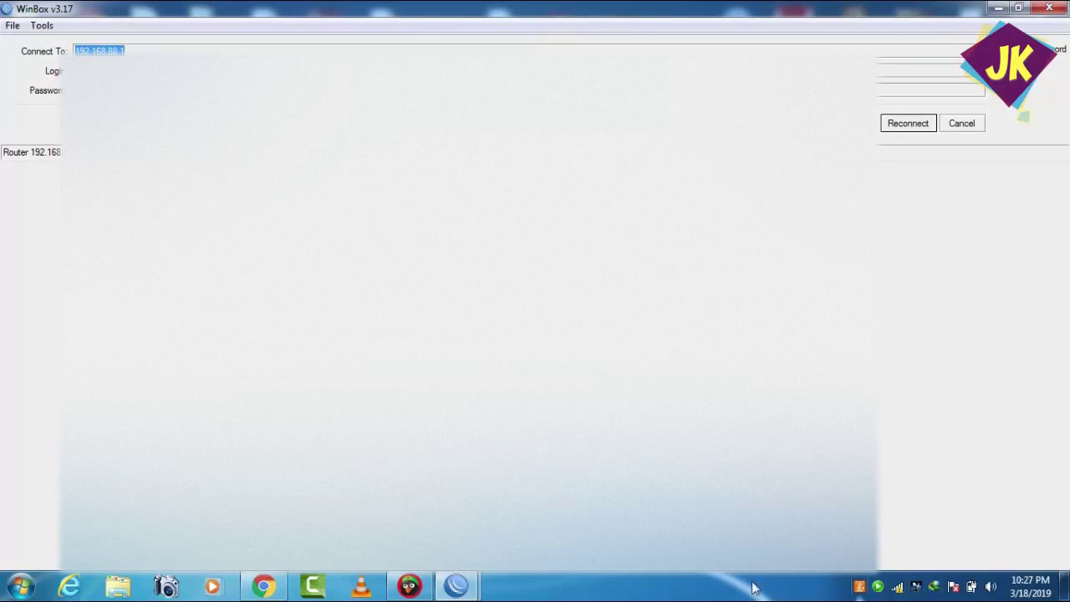
- In Chrome, close both YouTube video tabs and load a web address
{"action": "left_click", "coordinate": [263, 584]}
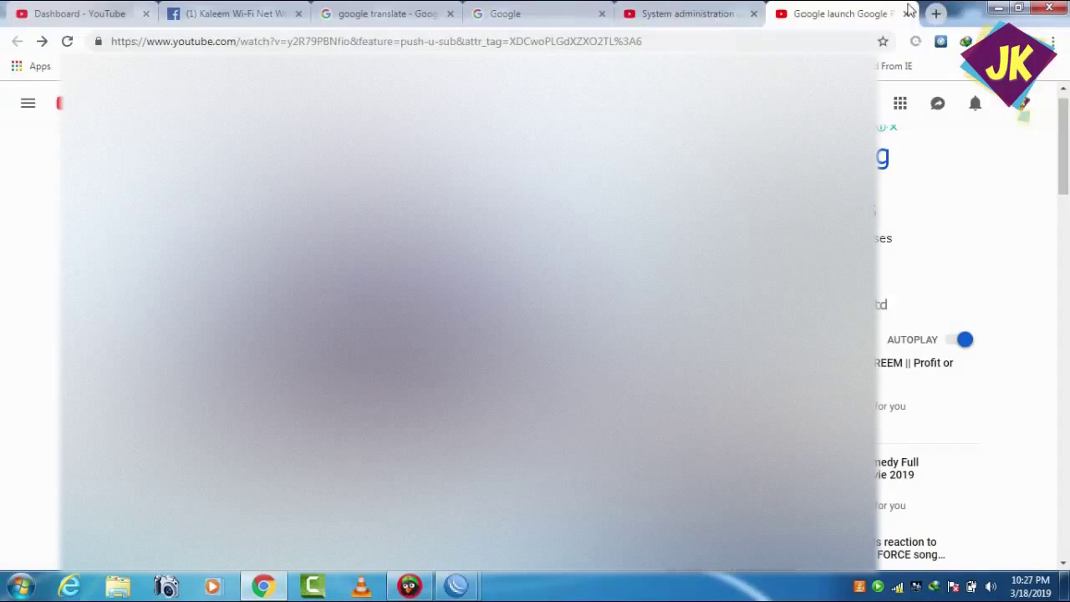
{"action": "left_click", "coordinate": [906, 14]}
{"action": "left_click", "coordinate": [908, 13]}
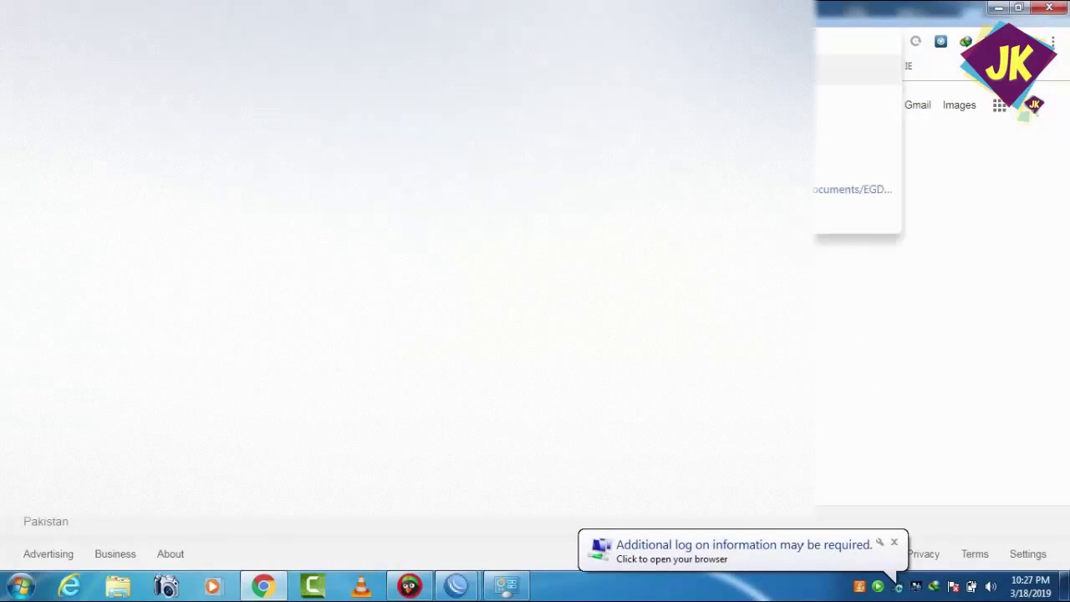
{"action": "key", "text": "Return"}
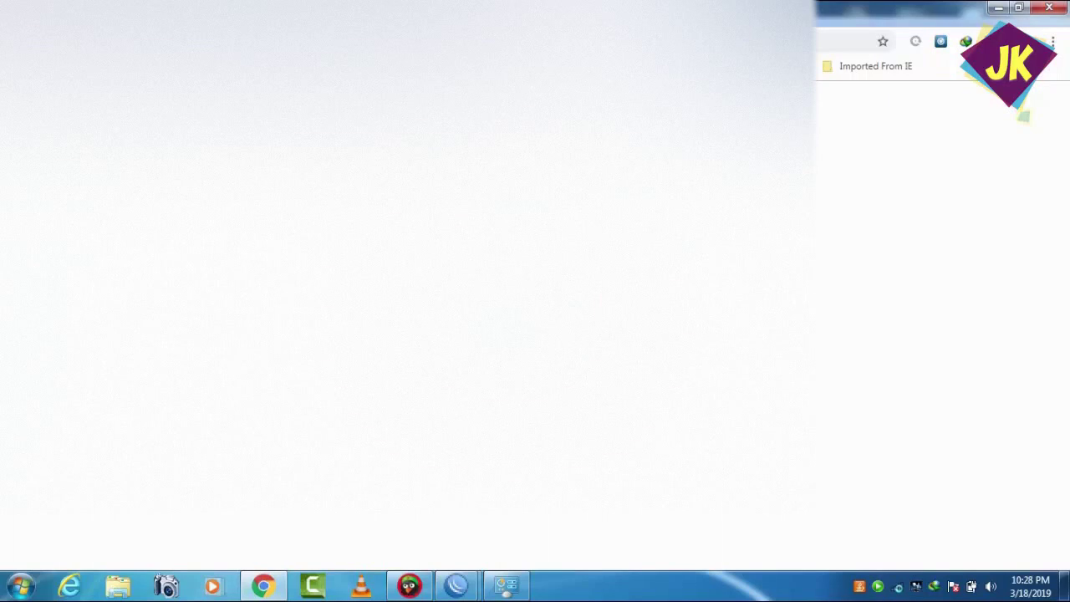
- Submit the hotspot login as admin via autofill, then check the wireless network list
{"action": "left_click", "coordinate": [549, 312]}
{"action": "left_click", "coordinate": [551, 338]}
{"action": "left_click", "coordinate": [551, 332]}
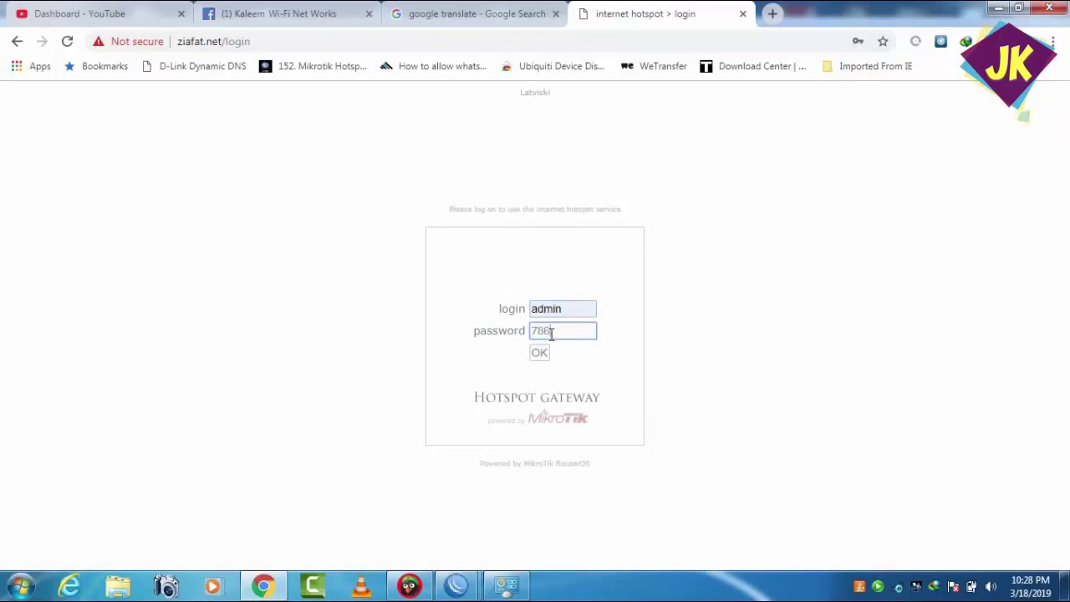
{"action": "key", "text": "Return"}
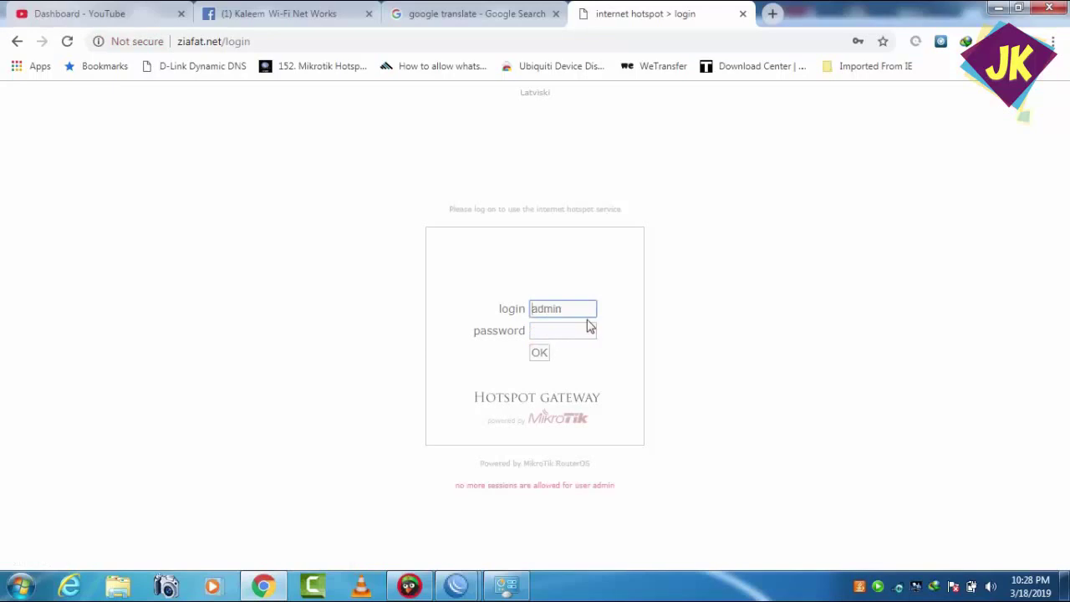
{"action": "left_click", "coordinate": [897, 588]}
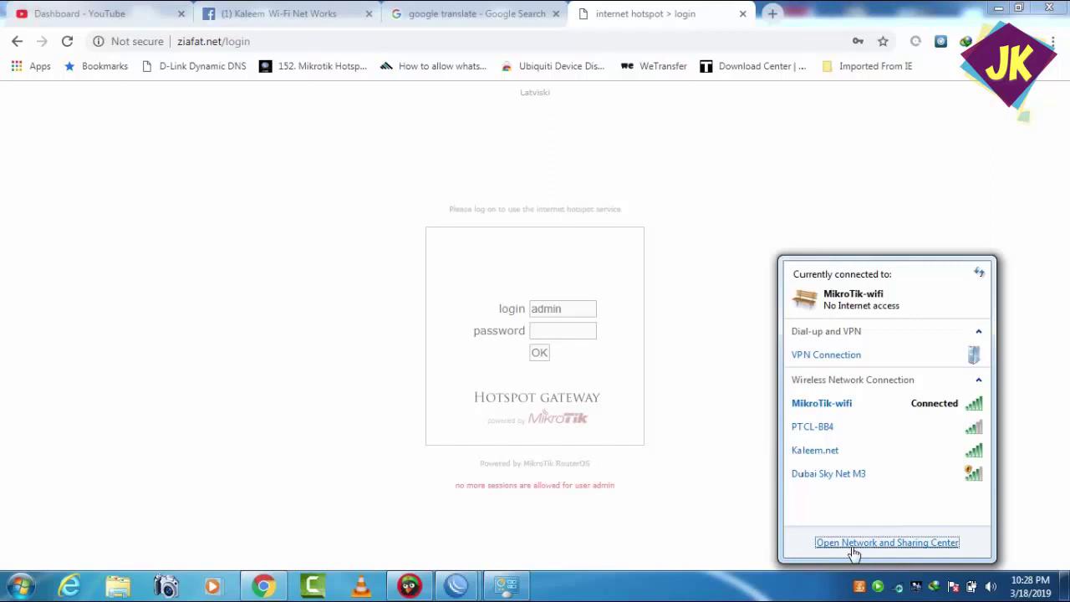
- From Network and Sharing Center, start a new broadband (PPPoE) Internet connection
{"action": "left_click", "coordinate": [919, 543]}
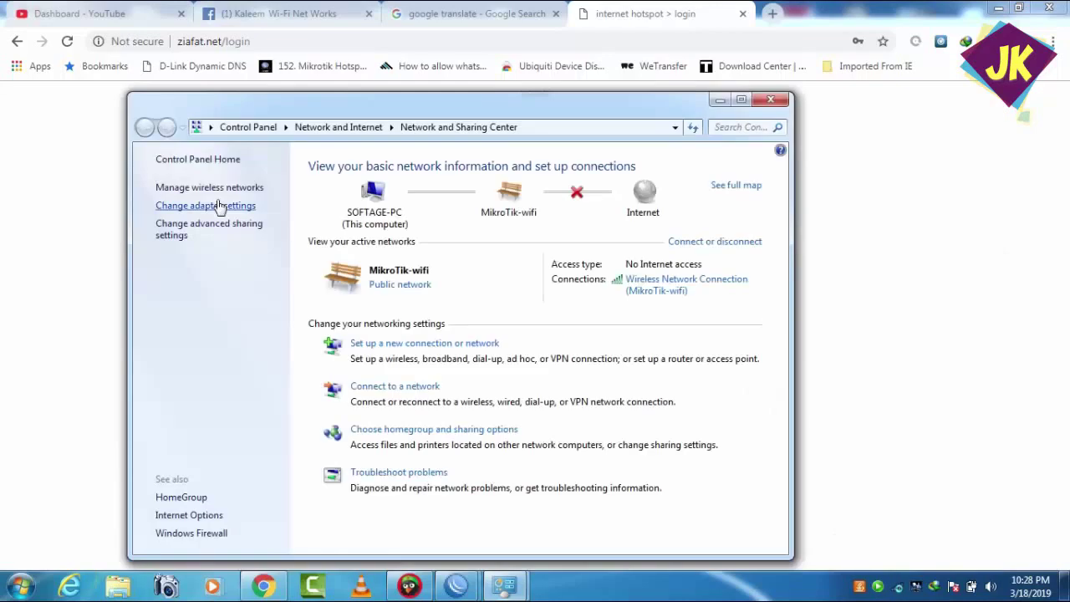
{"action": "left_click", "coordinate": [215, 206]}
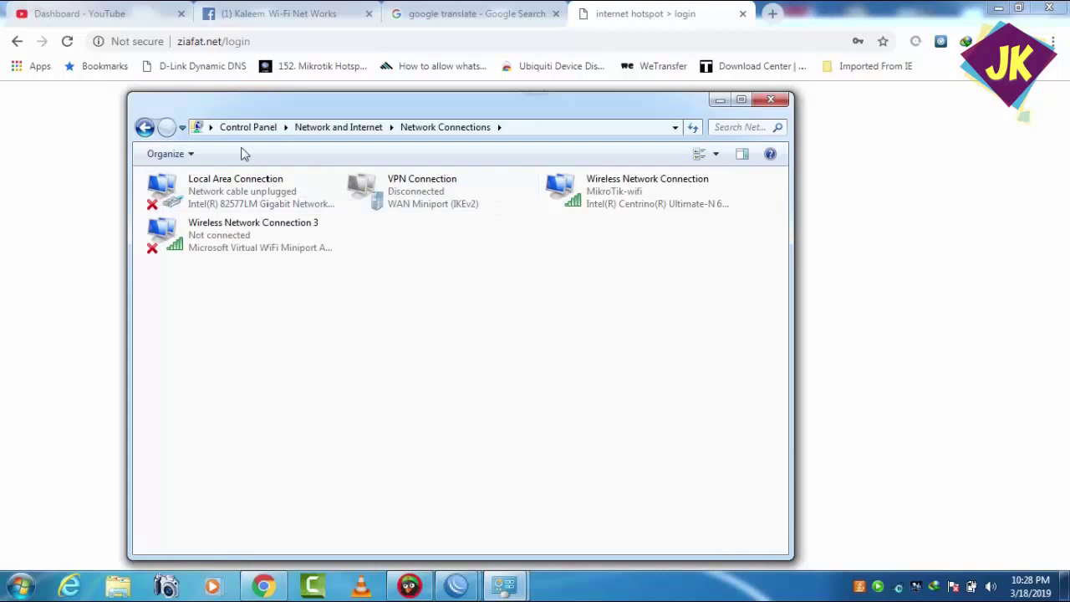
{"action": "left_click", "coordinate": [144, 127]}
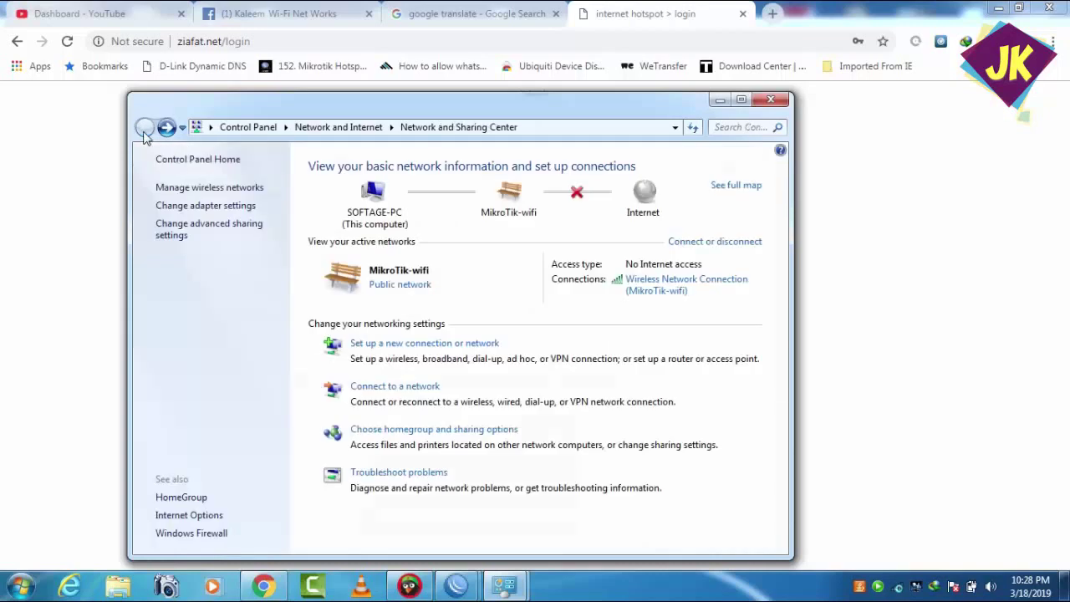
{"action": "left_click", "coordinate": [372, 346]}
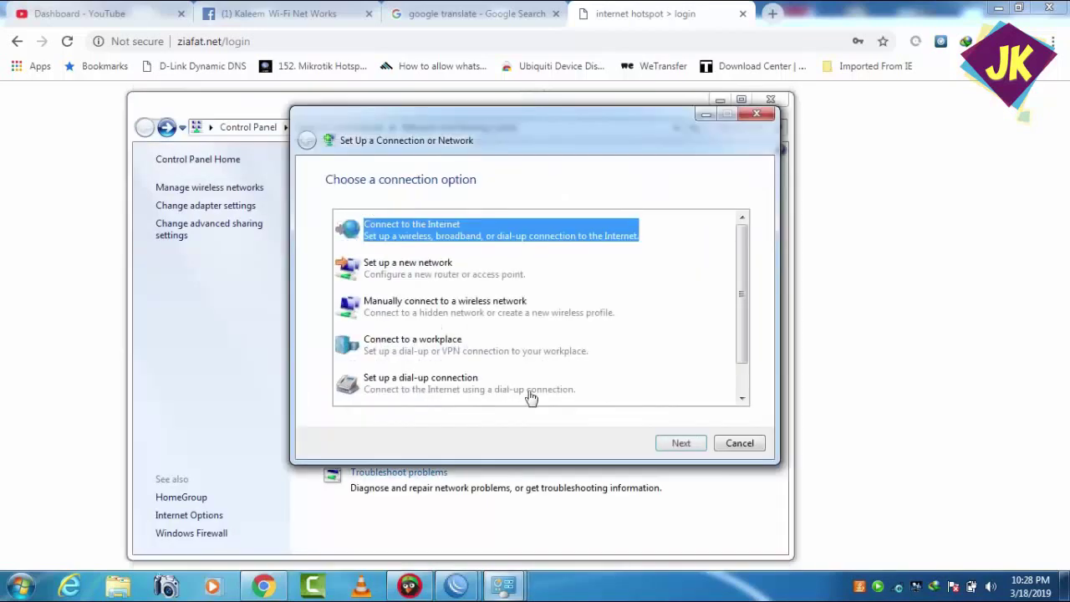
{"action": "left_click", "coordinate": [681, 444]}
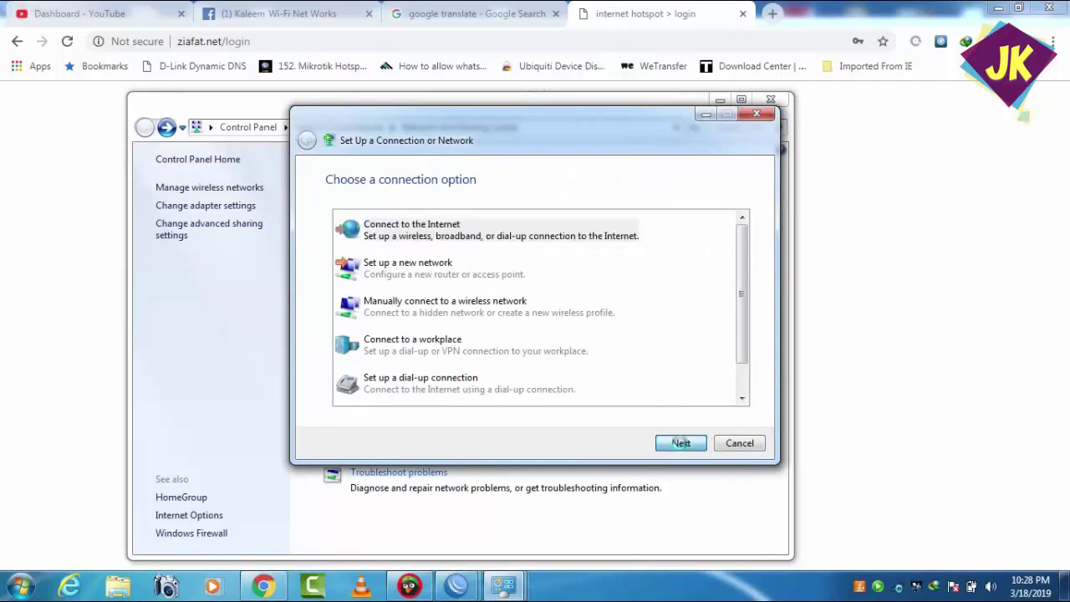
{"action": "left_click", "coordinate": [436, 289]}
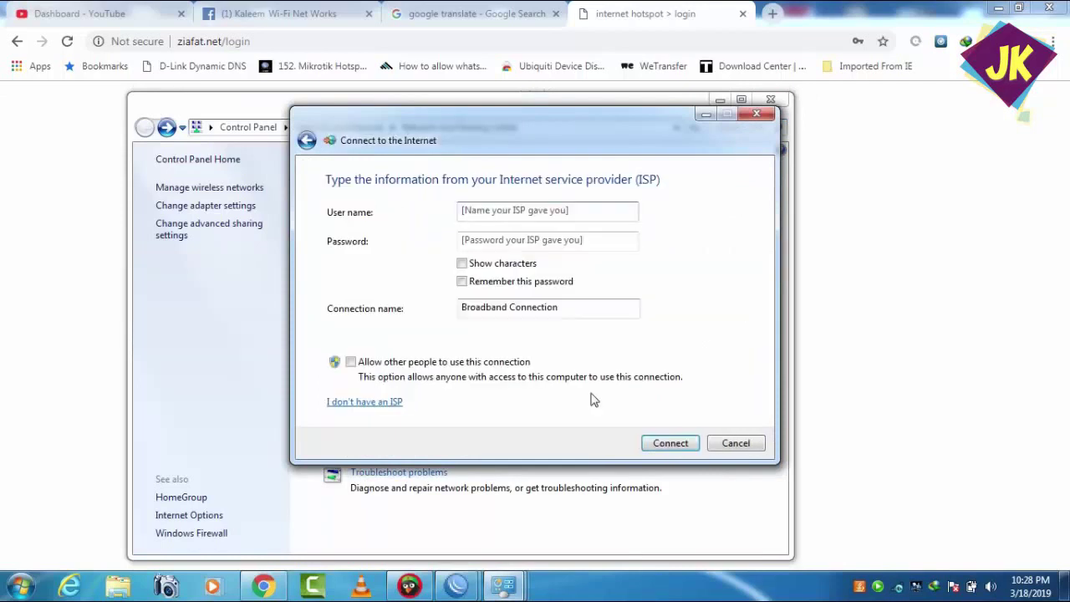
- Enter the PPPoE user name and password, remember it, allow other users, and connect
{"action": "type", "text": "admin"}
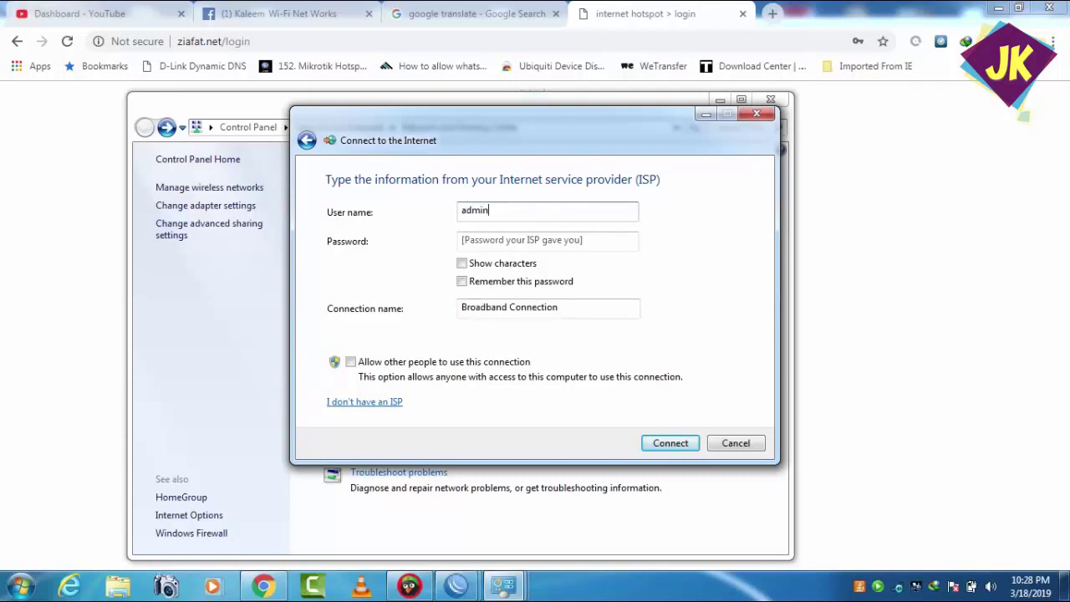
{"action": "key", "text": "Tab"}
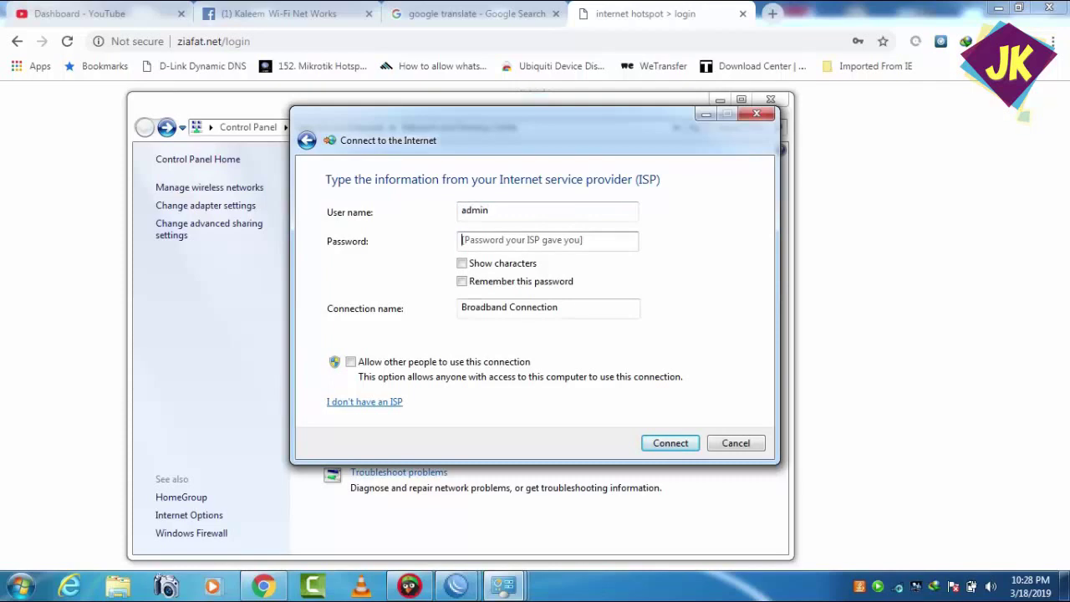
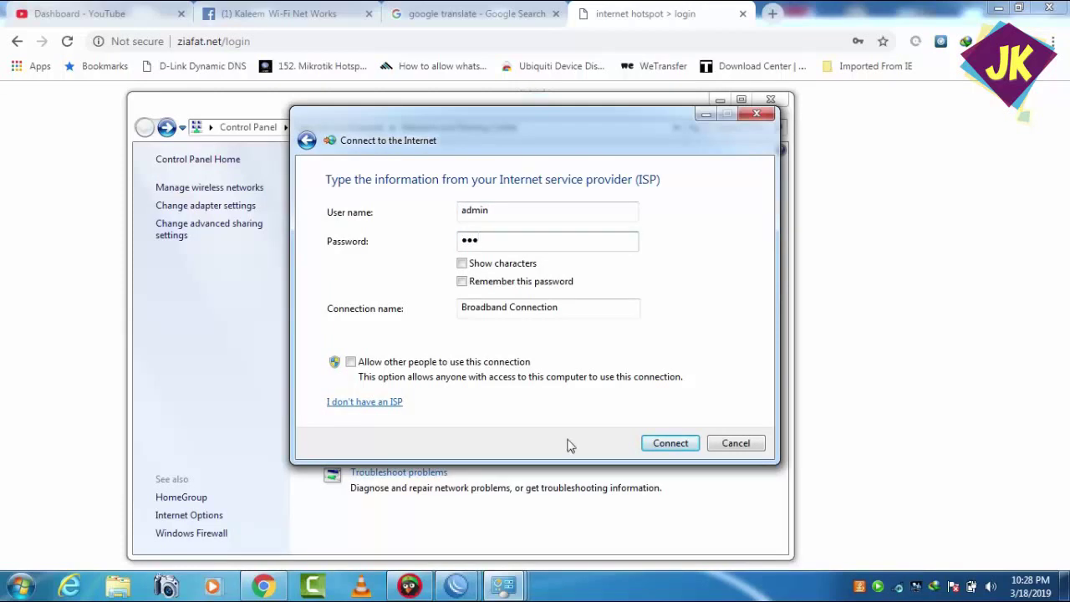
{"action": "left_click", "coordinate": [469, 283]}
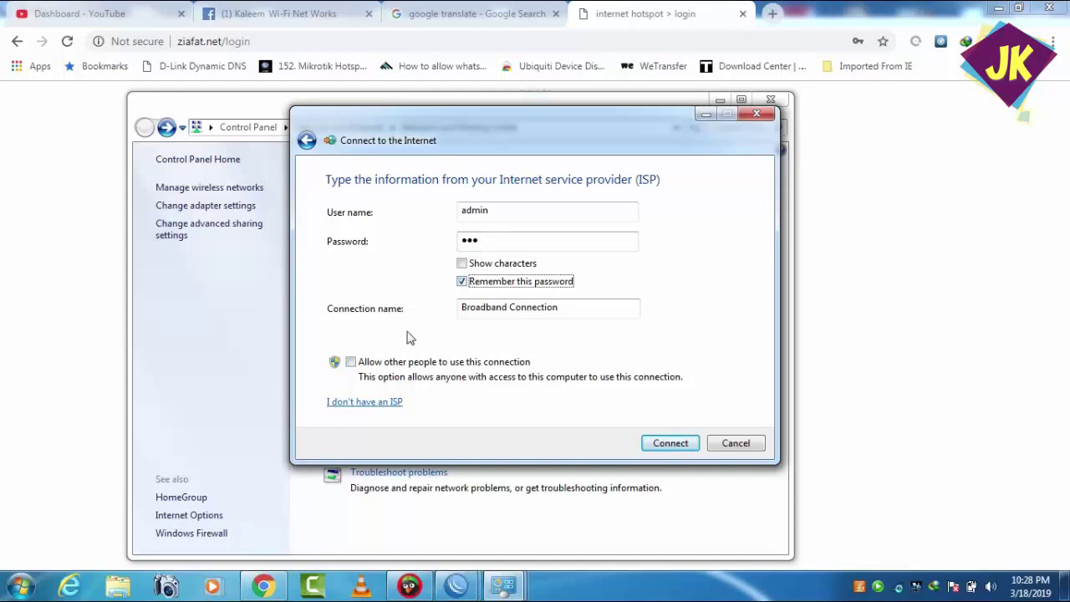
{"action": "left_click", "coordinate": [351, 366]}
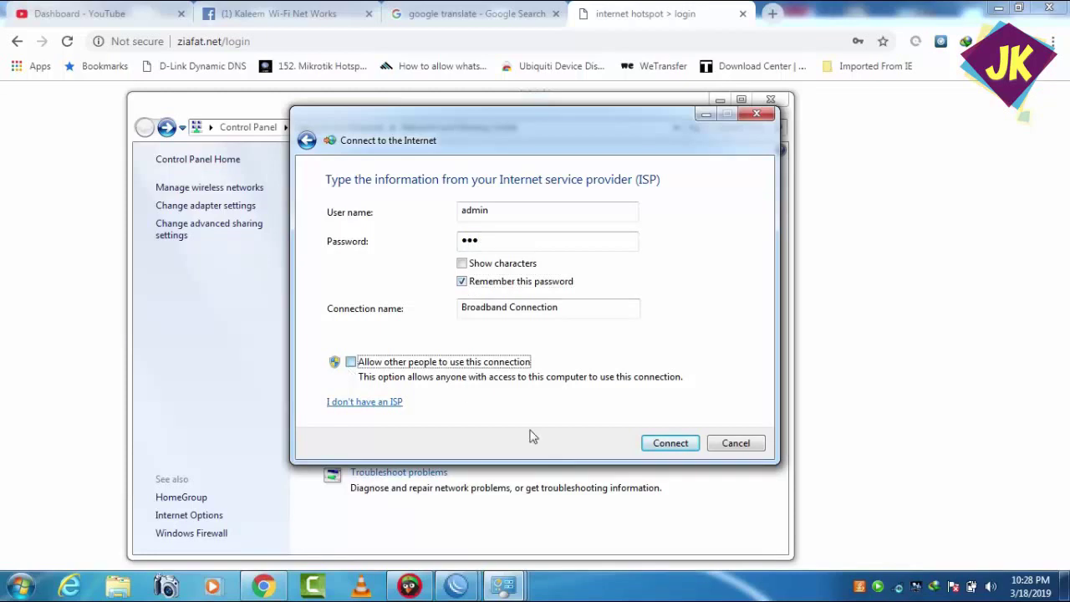
{"action": "left_click", "coordinate": [682, 445]}
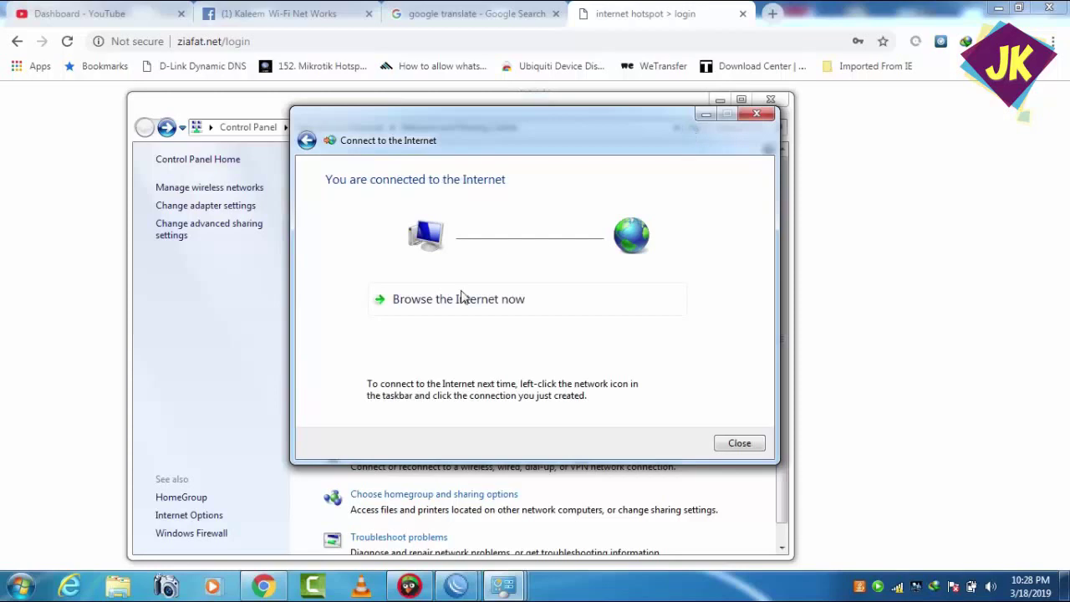
{"action": "left_click", "coordinate": [738, 444]}
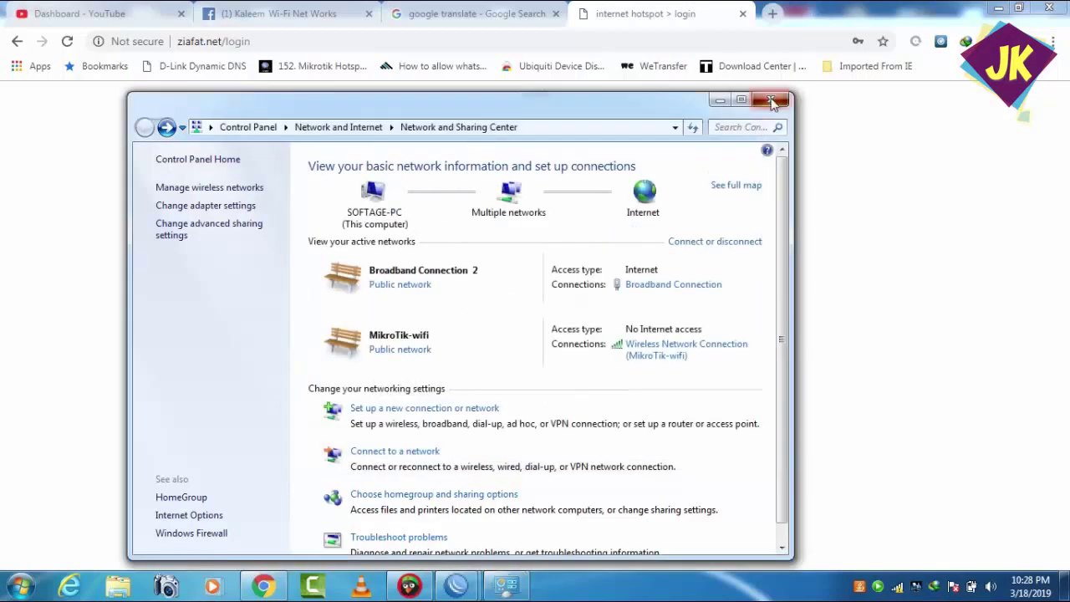
- Close the Network window and load google.com in a new Chrome tab
{"action": "left_click", "coordinate": [770, 101]}
{"action": "left_click", "coordinate": [771, 13]}
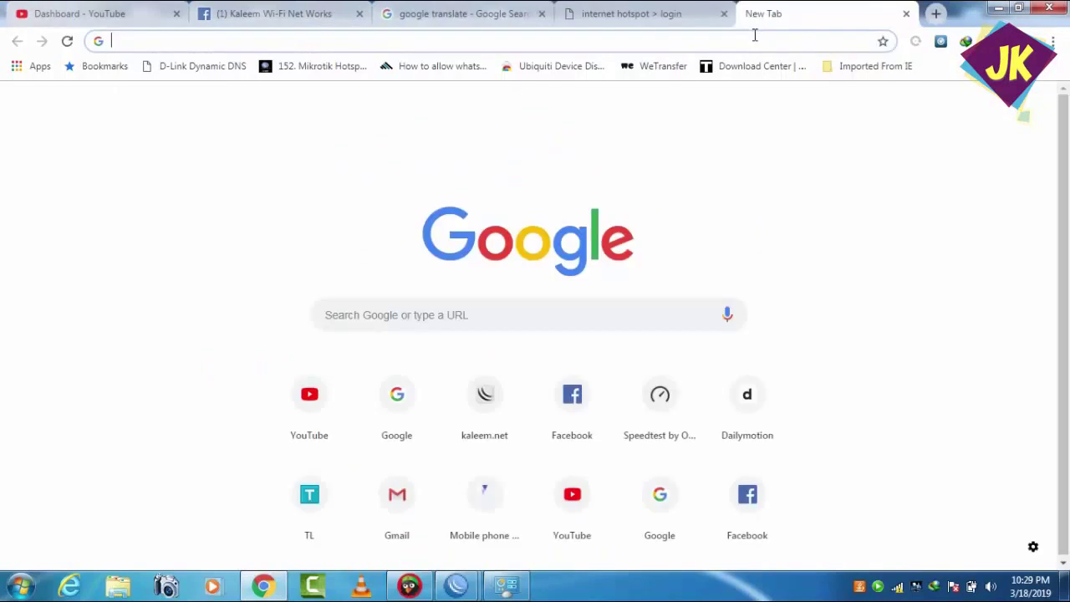
{"action": "type", "text": "g"}
{"action": "key", "text": "Return"}
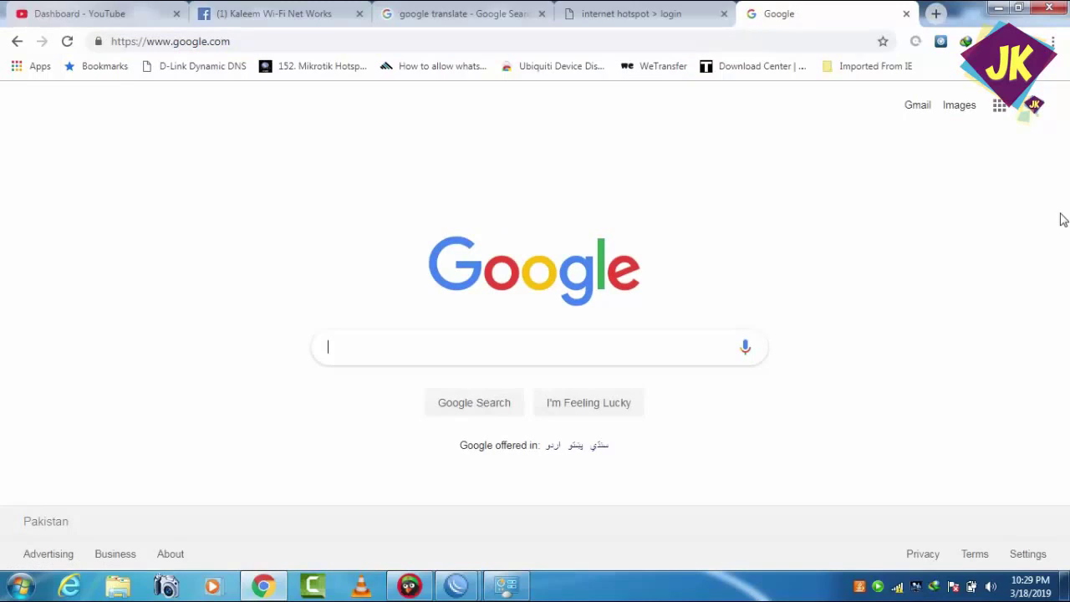
- Disconnect the Broadband Connection and return to the hotspot login tab
{"action": "left_click", "coordinate": [899, 585]}
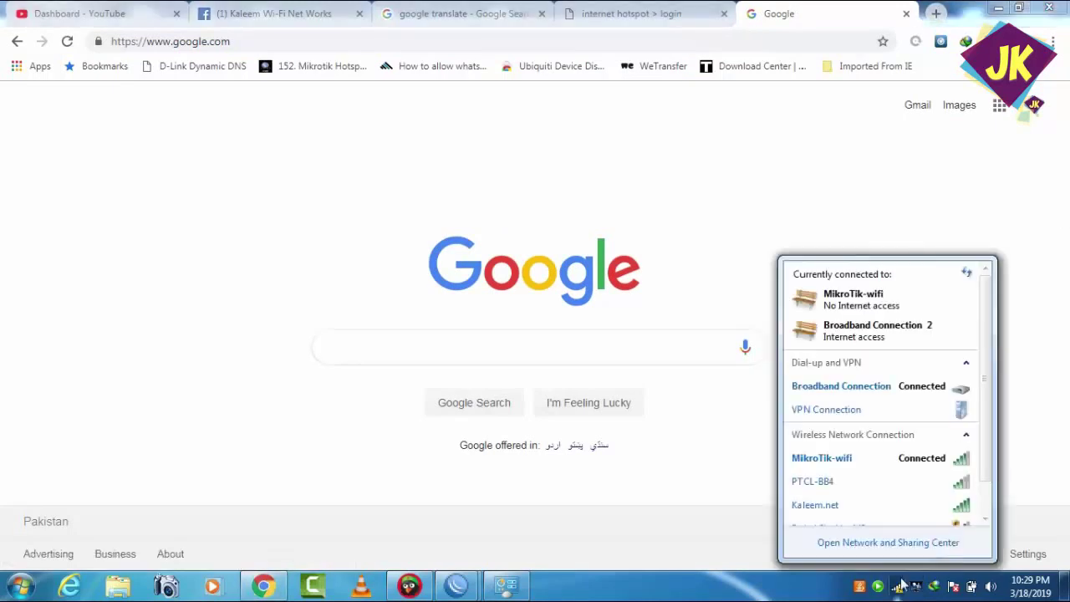
{"action": "left_click", "coordinate": [892, 396]}
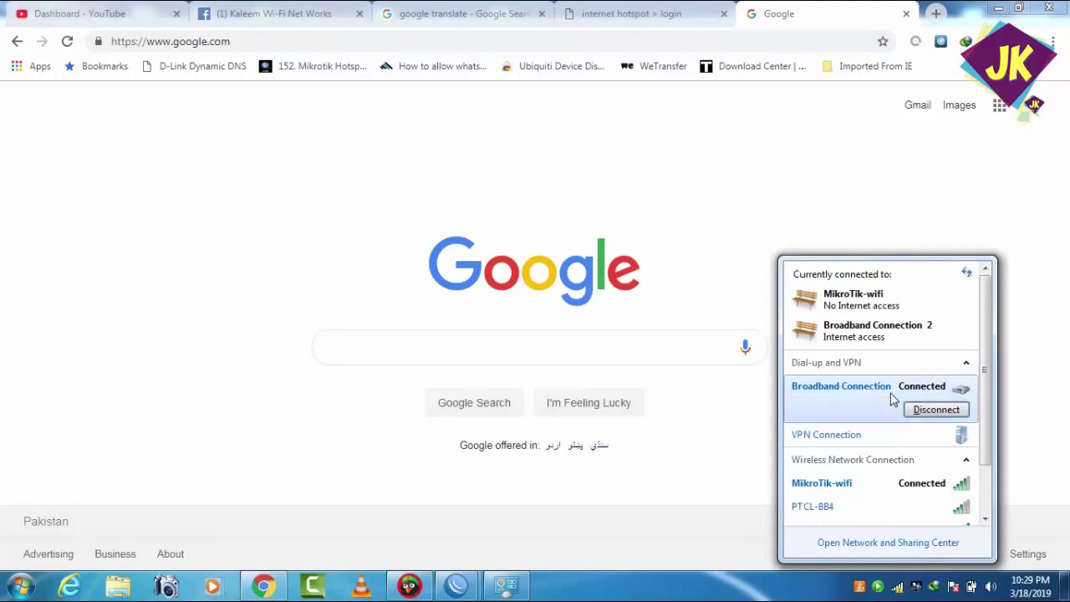
{"action": "left_click", "coordinate": [936, 409]}
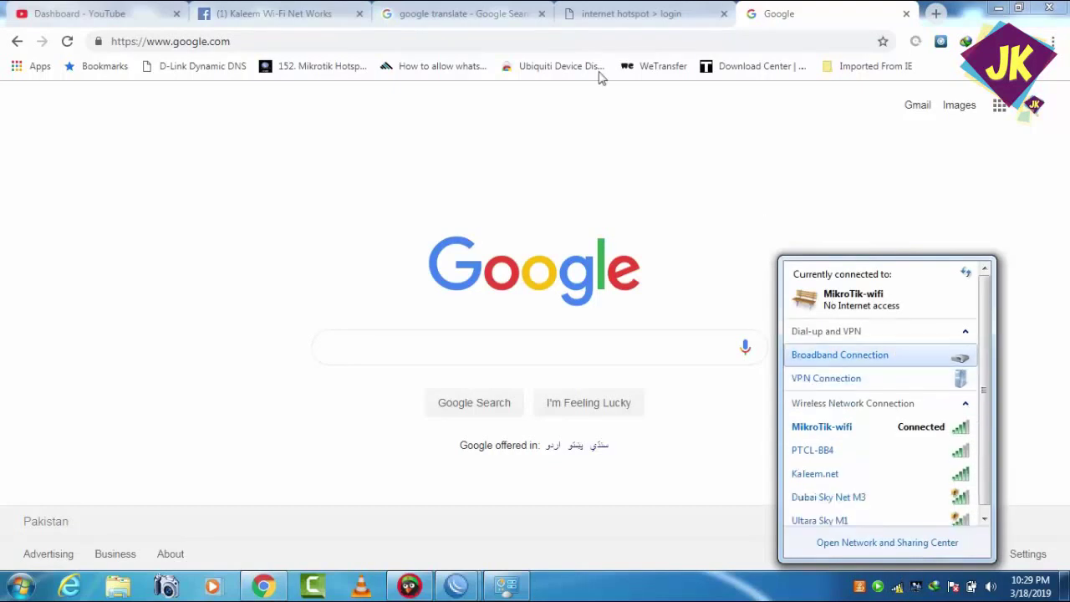
{"action": "left_click", "coordinate": [588, 10]}
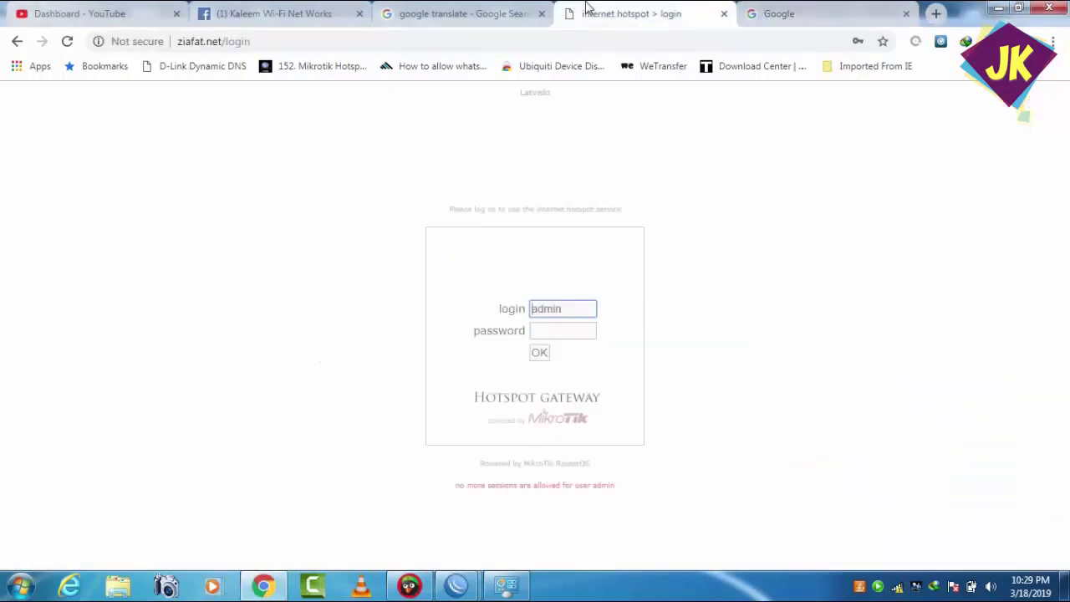
- Reload the login page and log into the hotspot, declining to save the password
{"action": "left_click", "coordinate": [67, 42]}
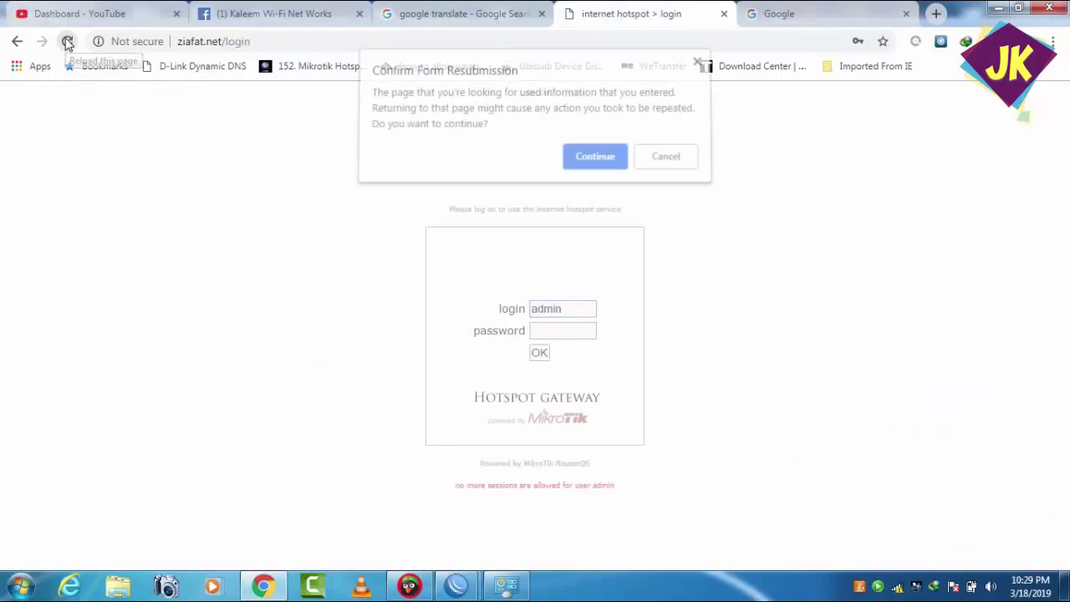
{"action": "left_click", "coordinate": [602, 161]}
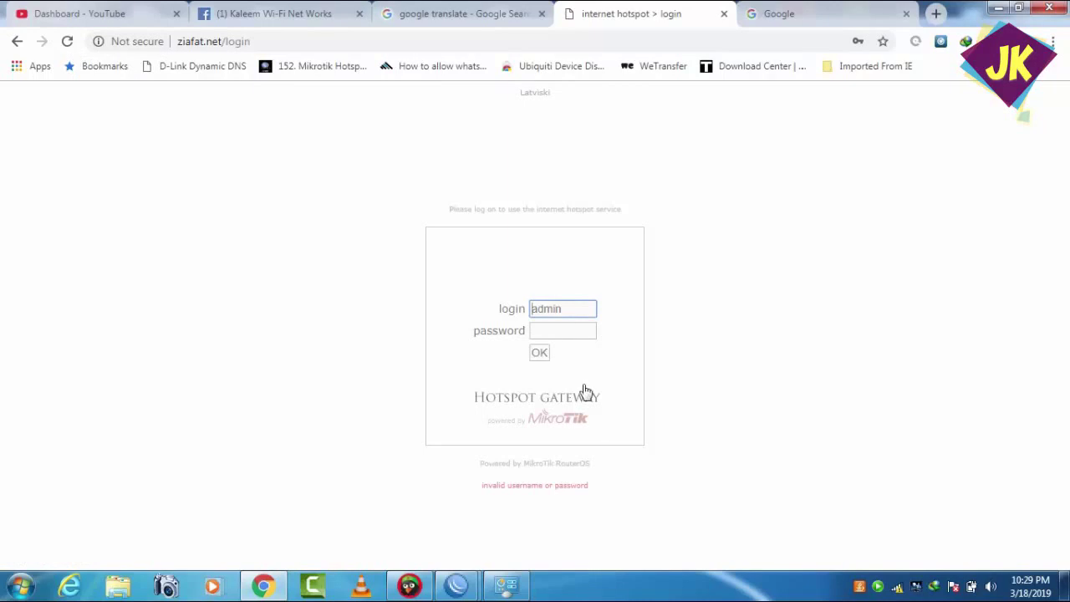
{"action": "left_click", "coordinate": [568, 329]}
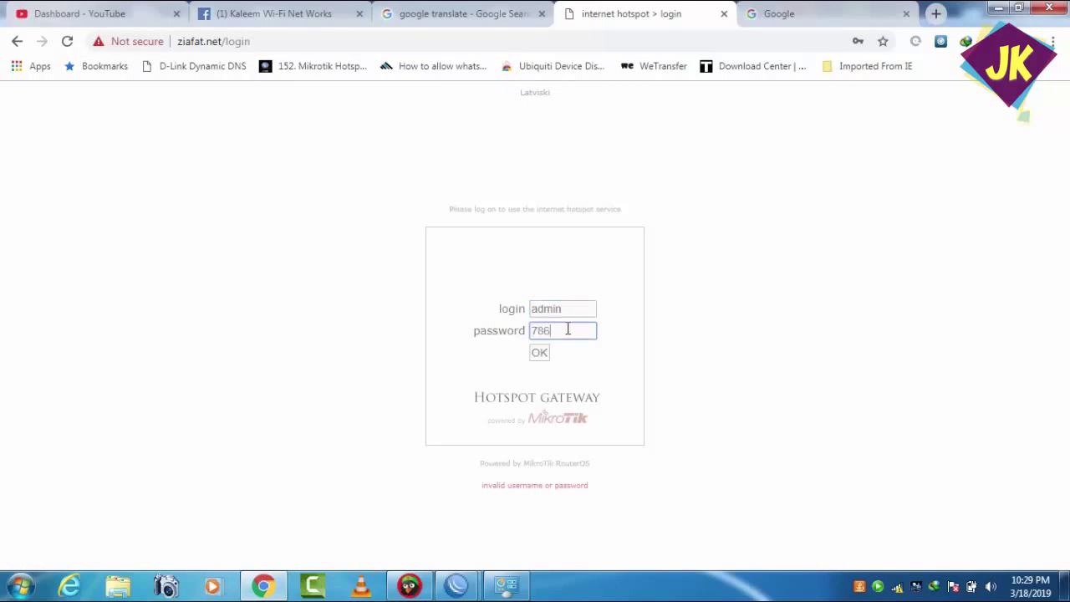
{"action": "left_click", "coordinate": [541, 354]}
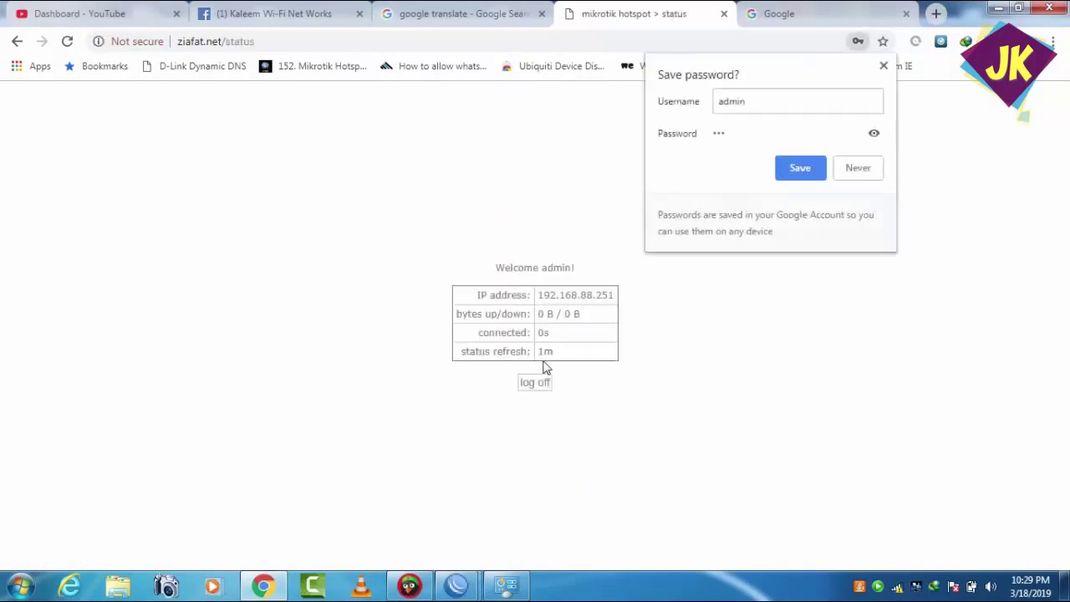
{"action": "left_click", "coordinate": [848, 171]}
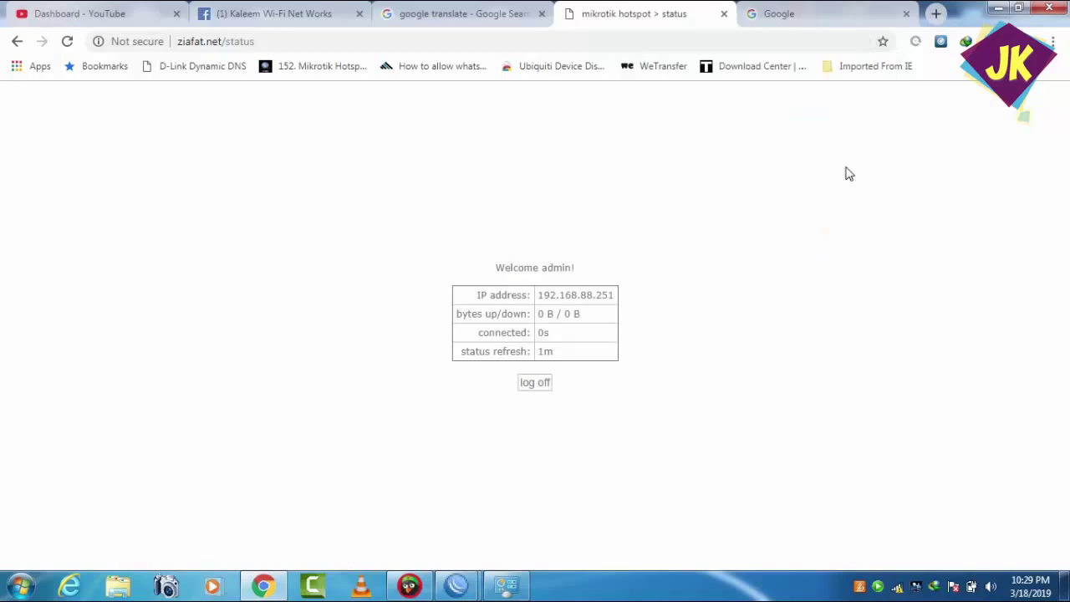
- Load google.com to confirm Internet access, then return to WinBox's Bridge window
{"action": "left_click", "coordinate": [591, 47]}
{"action": "type", "text": "g"}
{"action": "key", "text": "Return"}
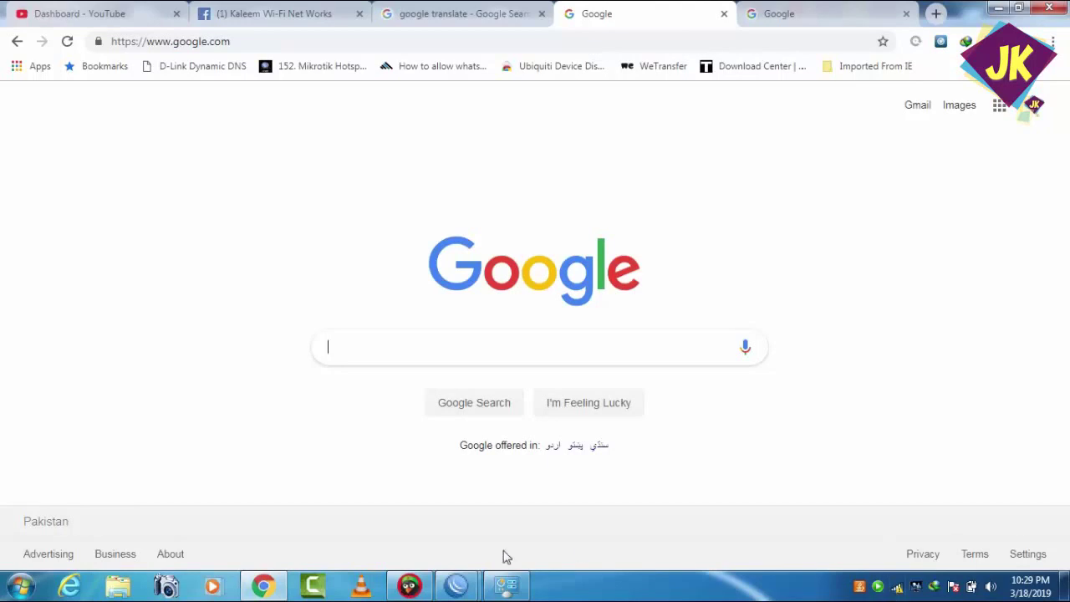
{"action": "left_click", "coordinate": [457, 585]}
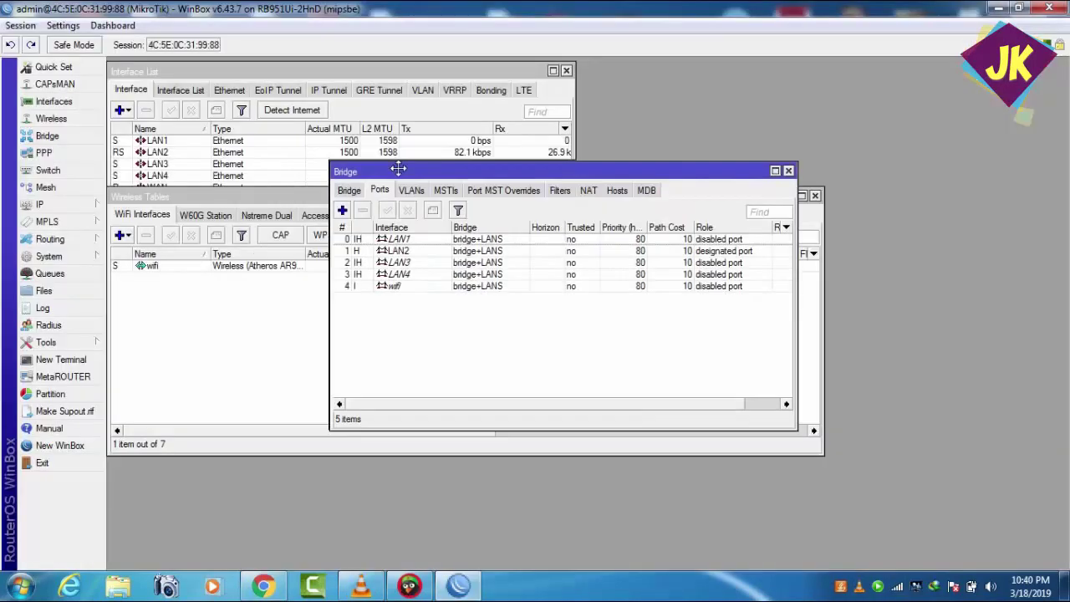
{"action": "left_click_drag", "start_coordinate": [398, 169], "coordinate": [400, 173]}
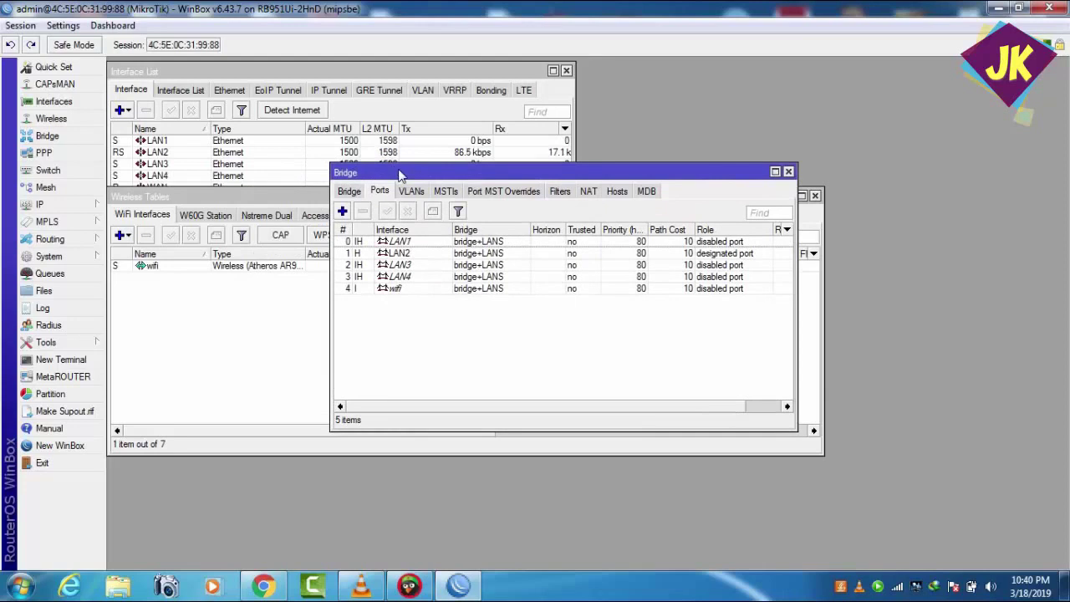
- Open IP > Addresses and show the 192.168.88.1/24 entry on bridge+LANS
{"action": "left_click", "coordinate": [93, 205]}
{"action": "left_click", "coordinate": [133, 182]}
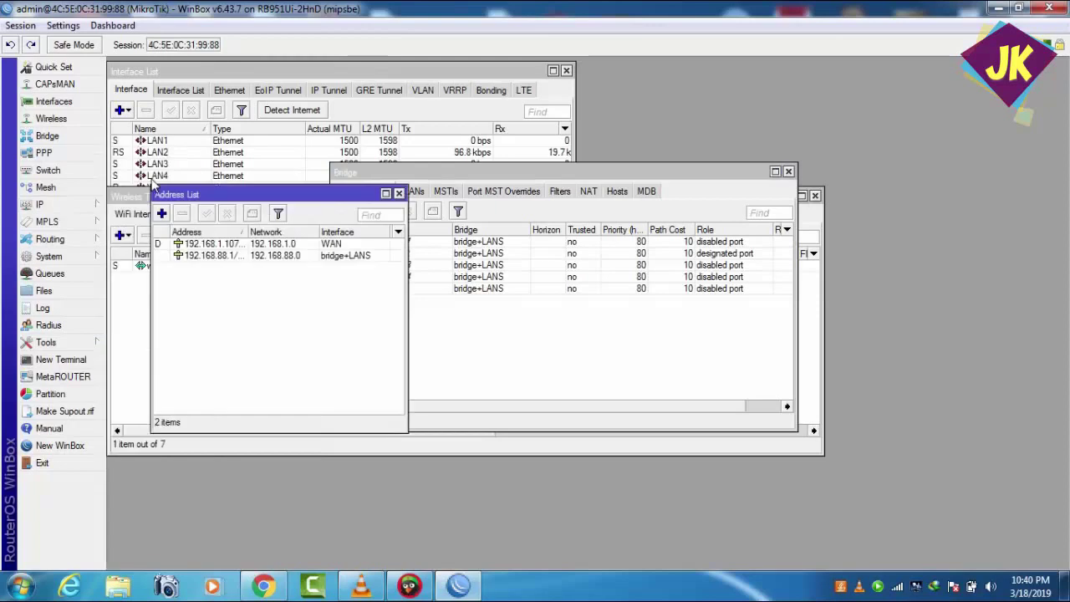
{"action": "left_click_drag", "start_coordinate": [249, 200], "coordinate": [294, 220]}
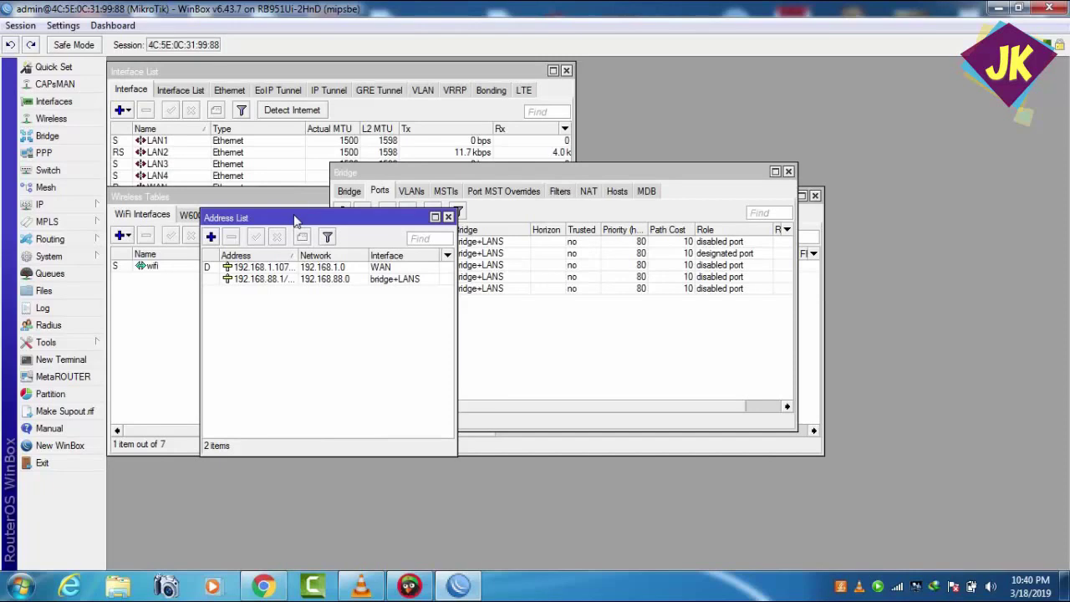
{"action": "double_click", "coordinate": [303, 282]}
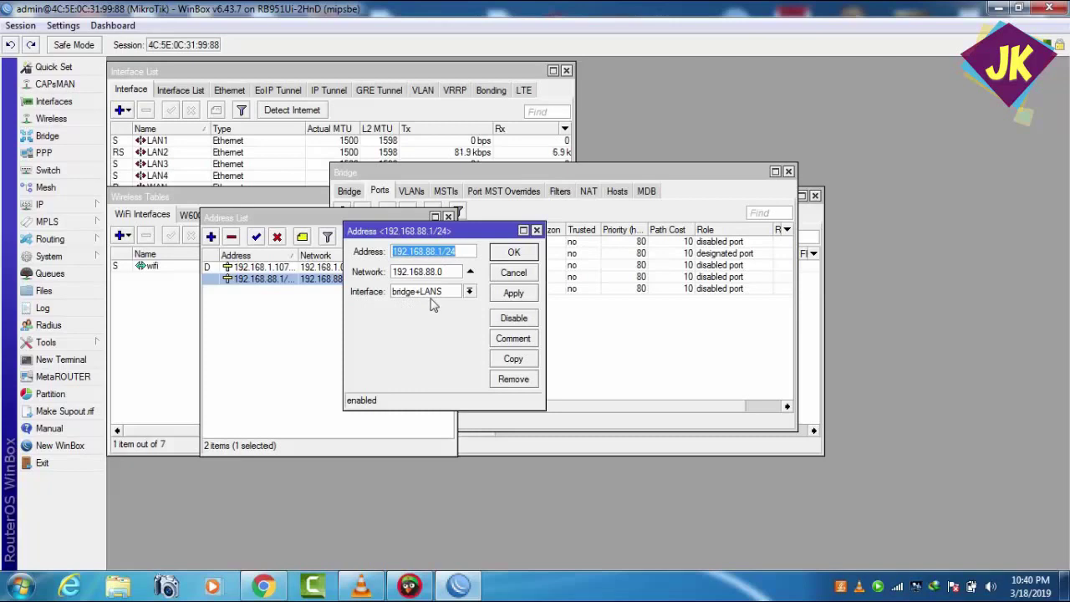
- Close the 192.168.88.1/24 details, select the wifi bridge port, and place Address List beside it
{"action": "left_click", "coordinate": [497, 258]}
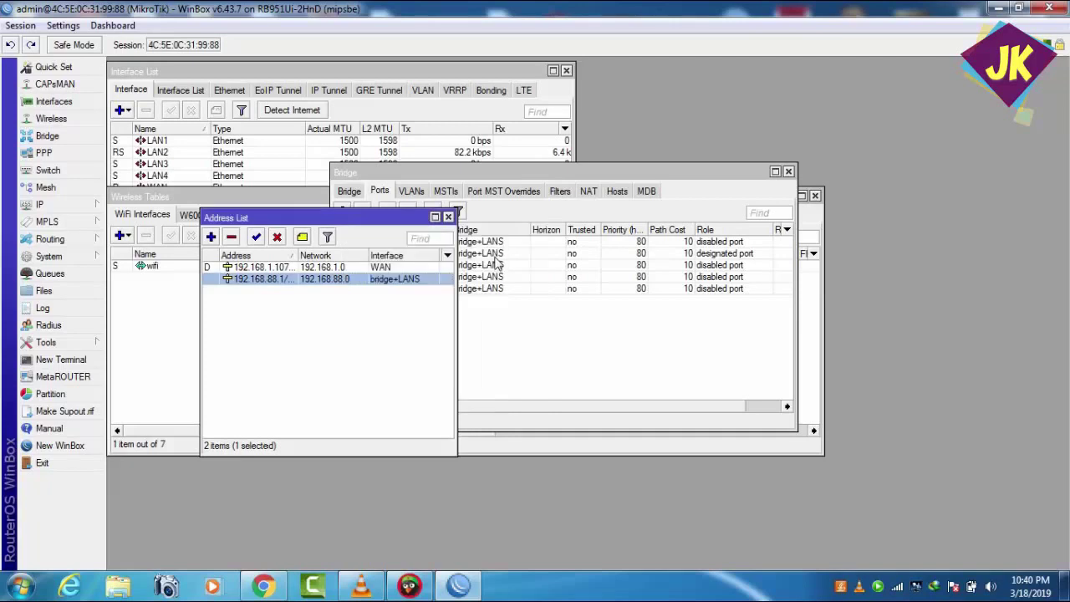
{"action": "left_click", "coordinate": [498, 331]}
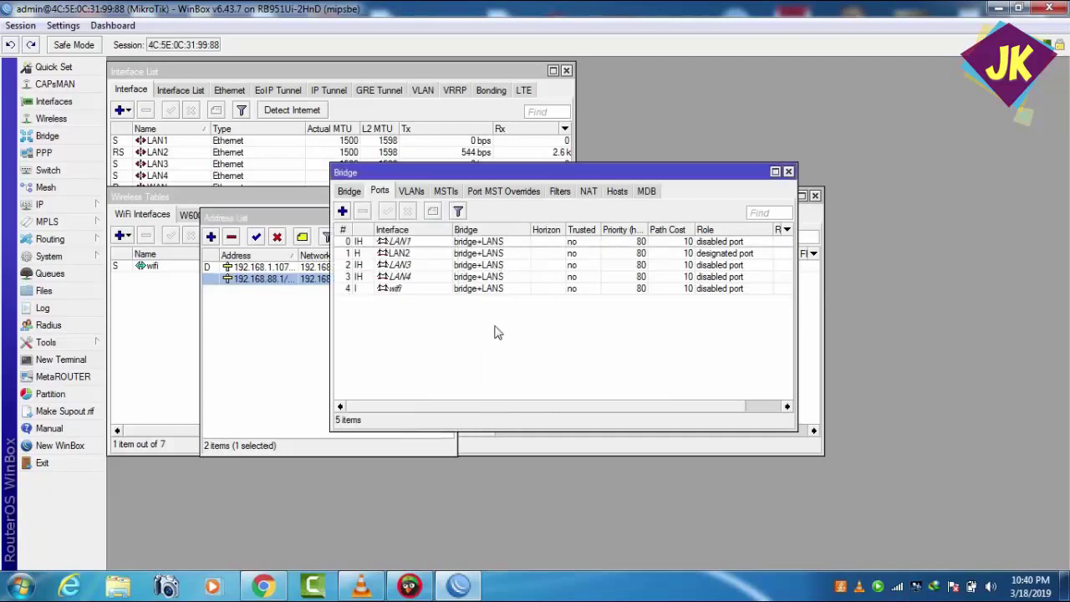
{"action": "left_click", "coordinate": [420, 291]}
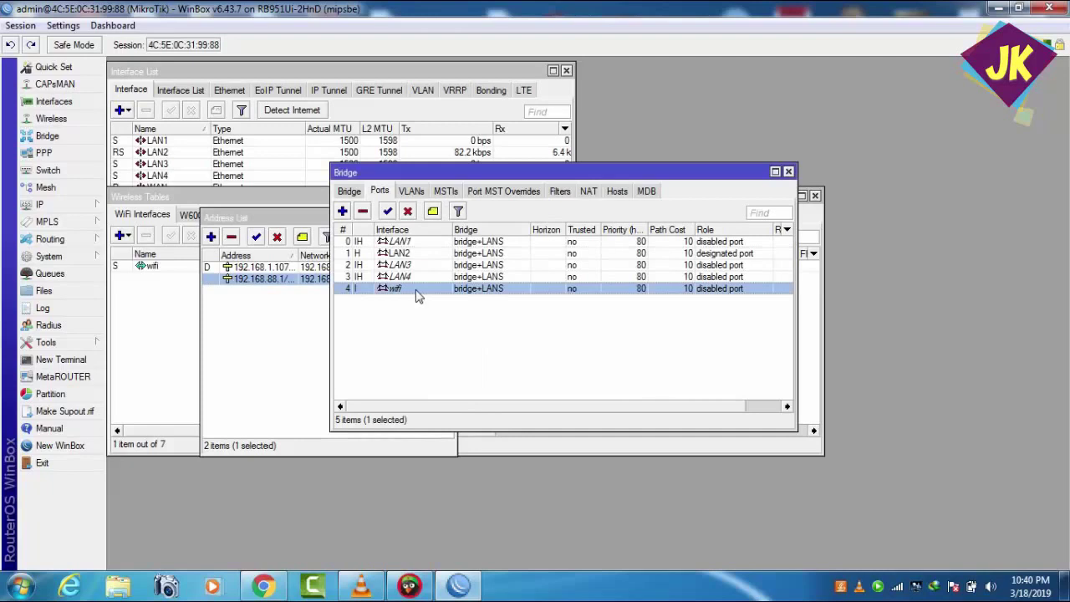
{"action": "double_click", "coordinate": [276, 281]}
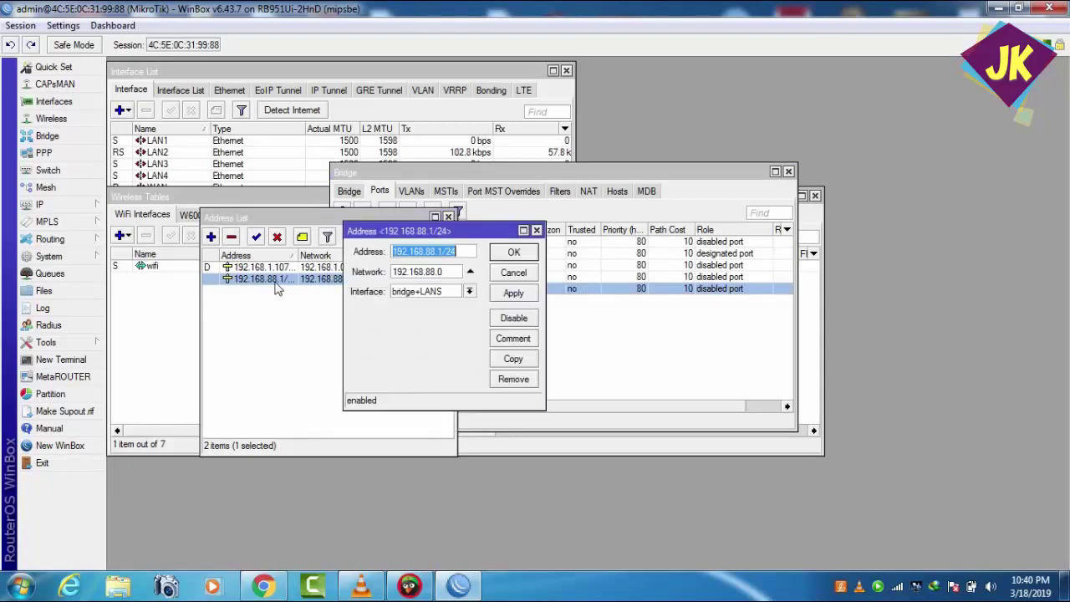
{"action": "left_click", "coordinate": [515, 251]}
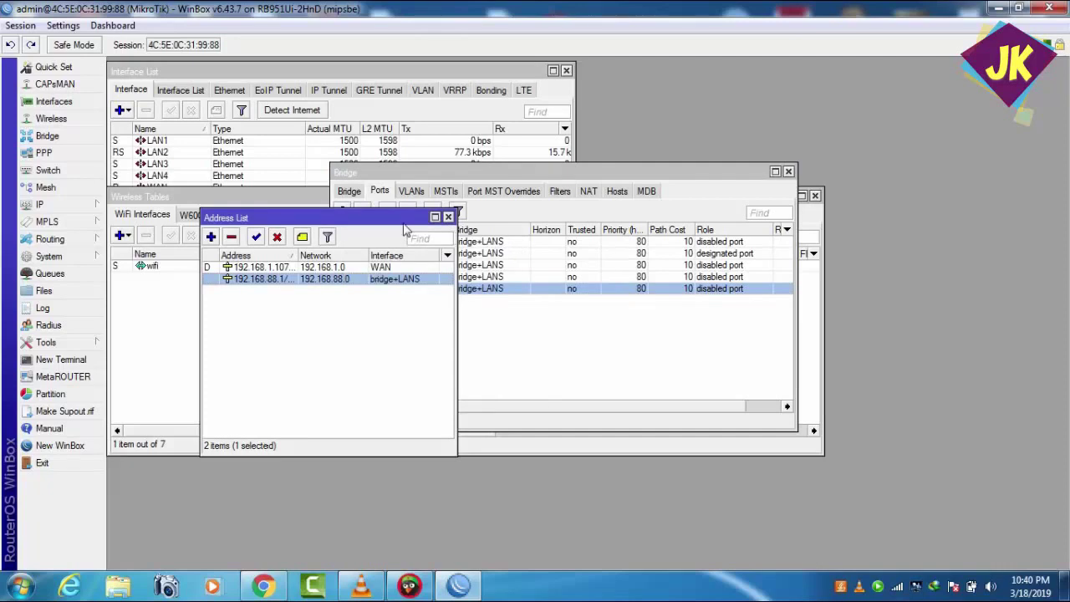
{"action": "left_click_drag", "start_coordinate": [403, 221], "coordinate": [340, 338]}
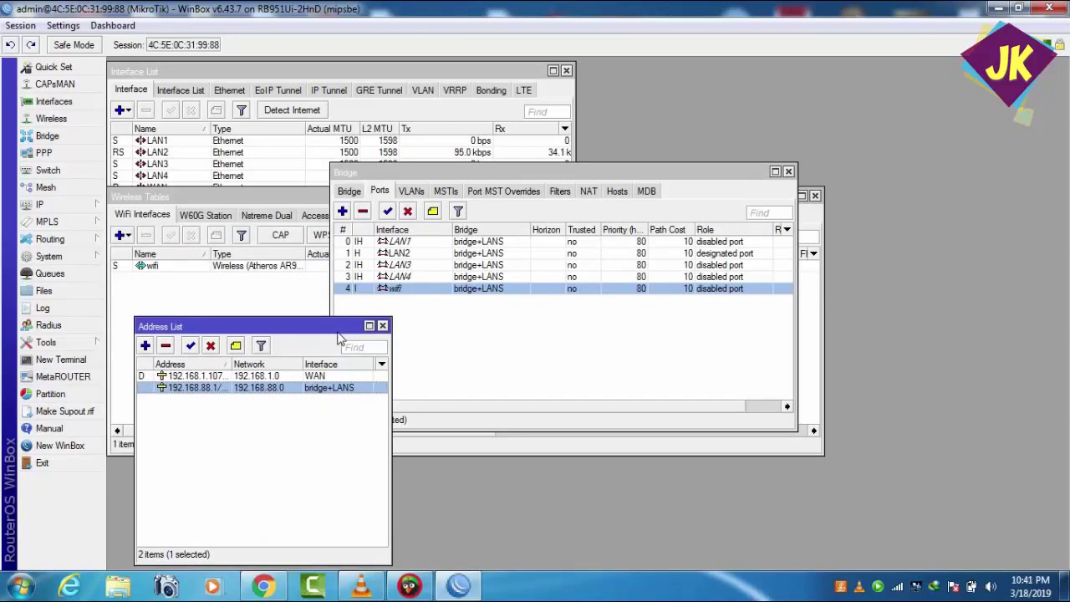